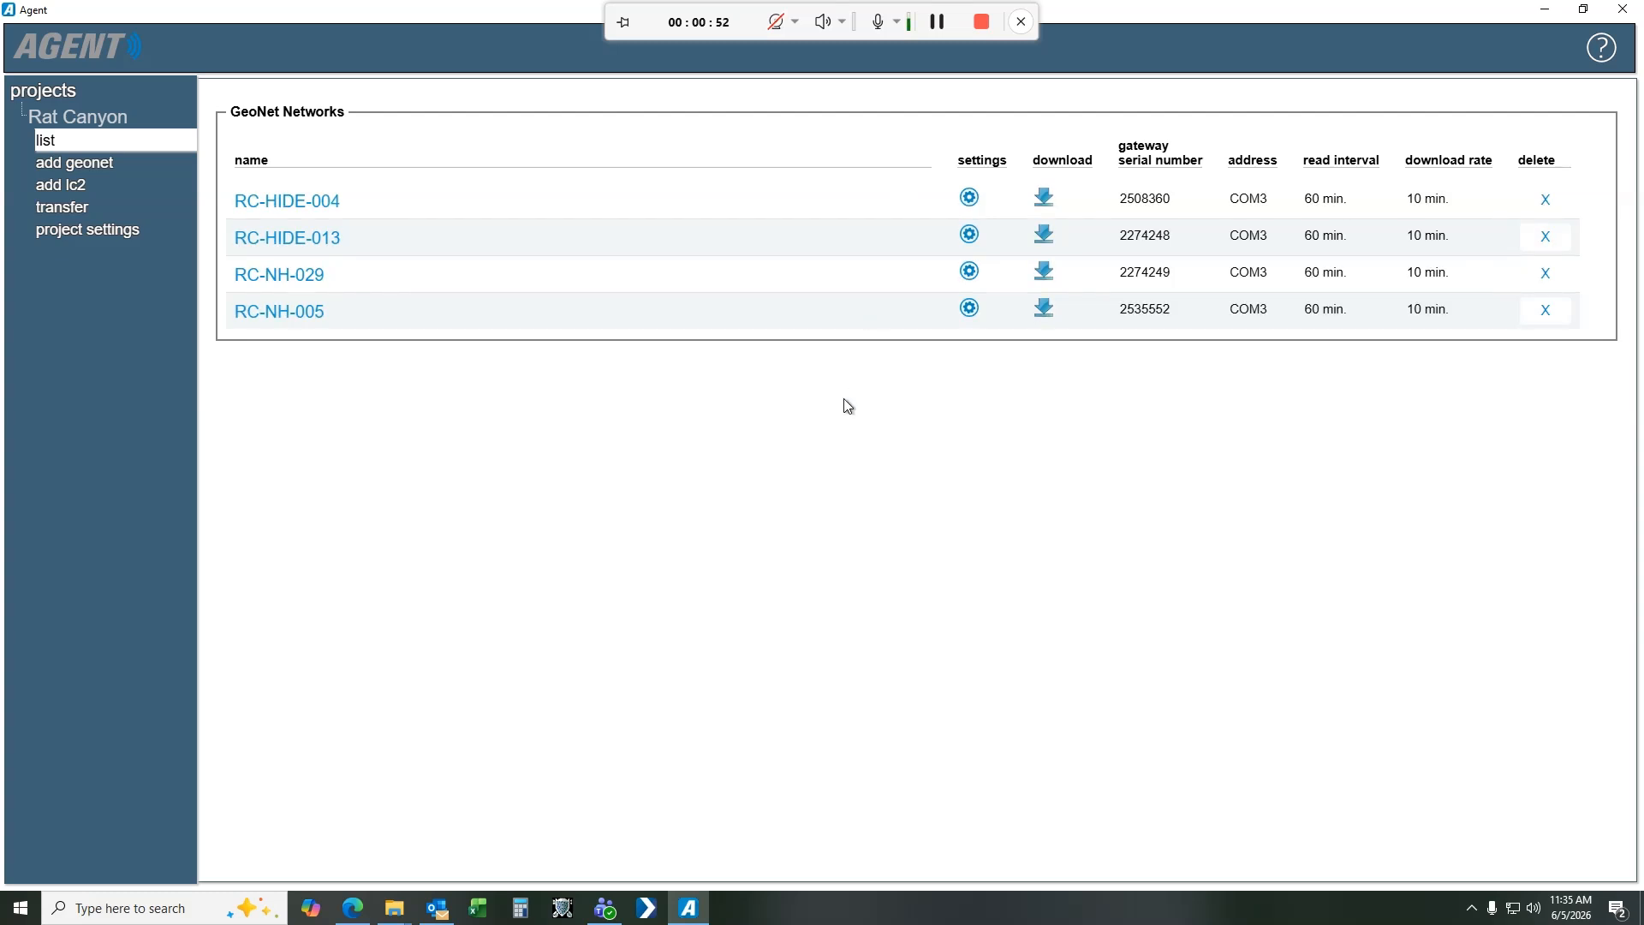
click(79, 217)
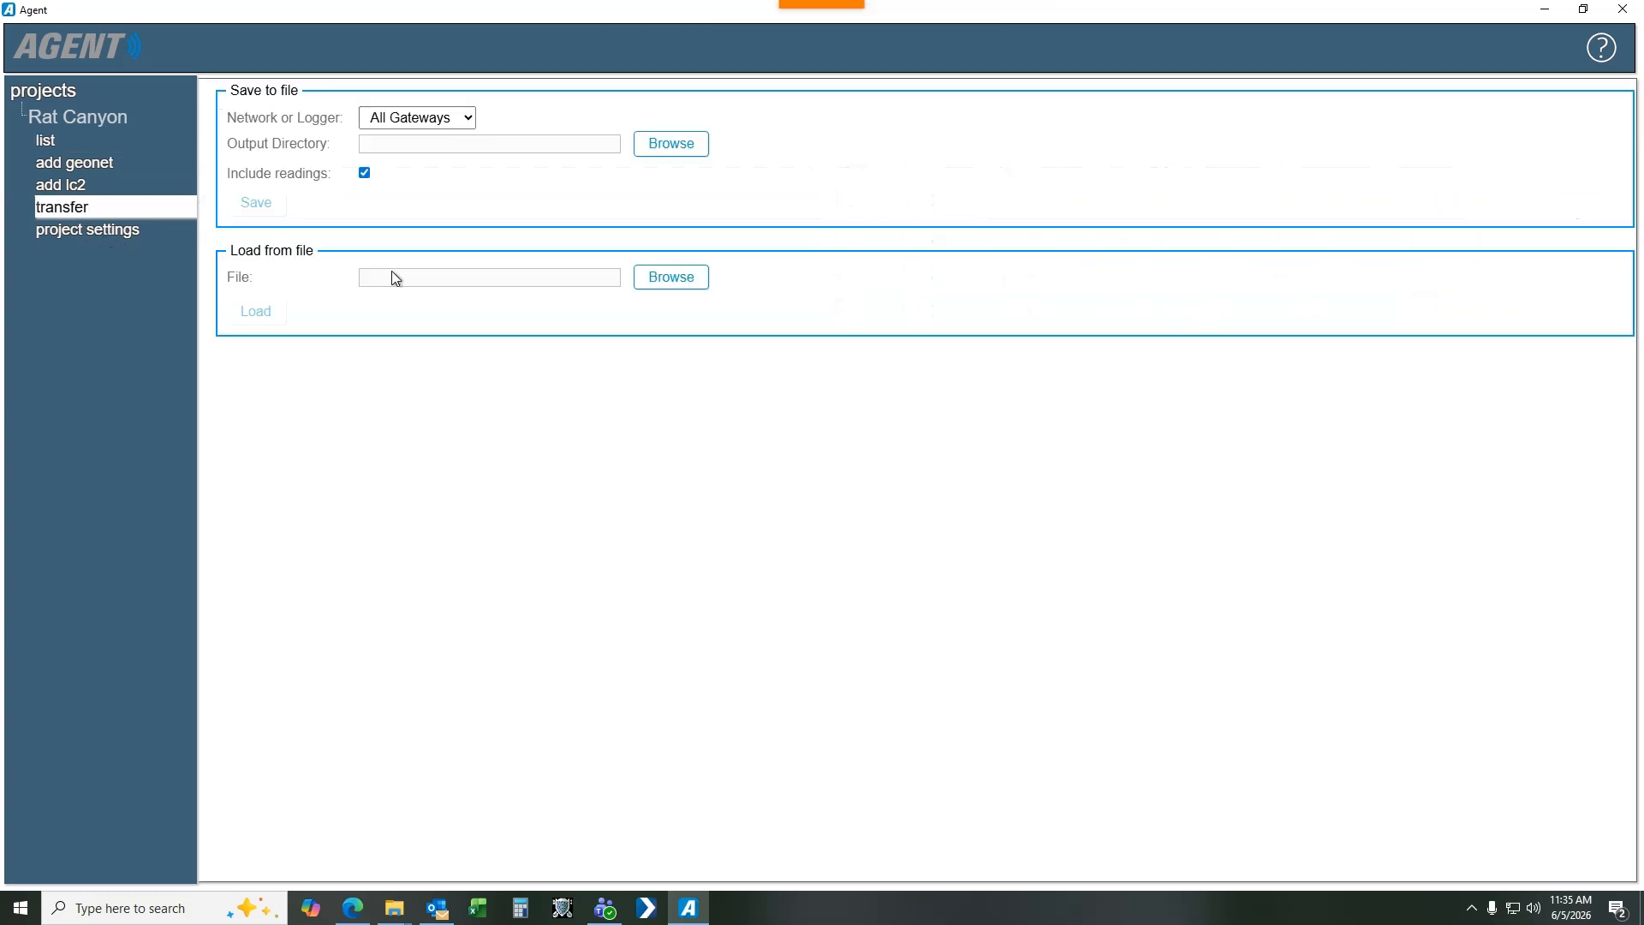
click(671, 279)
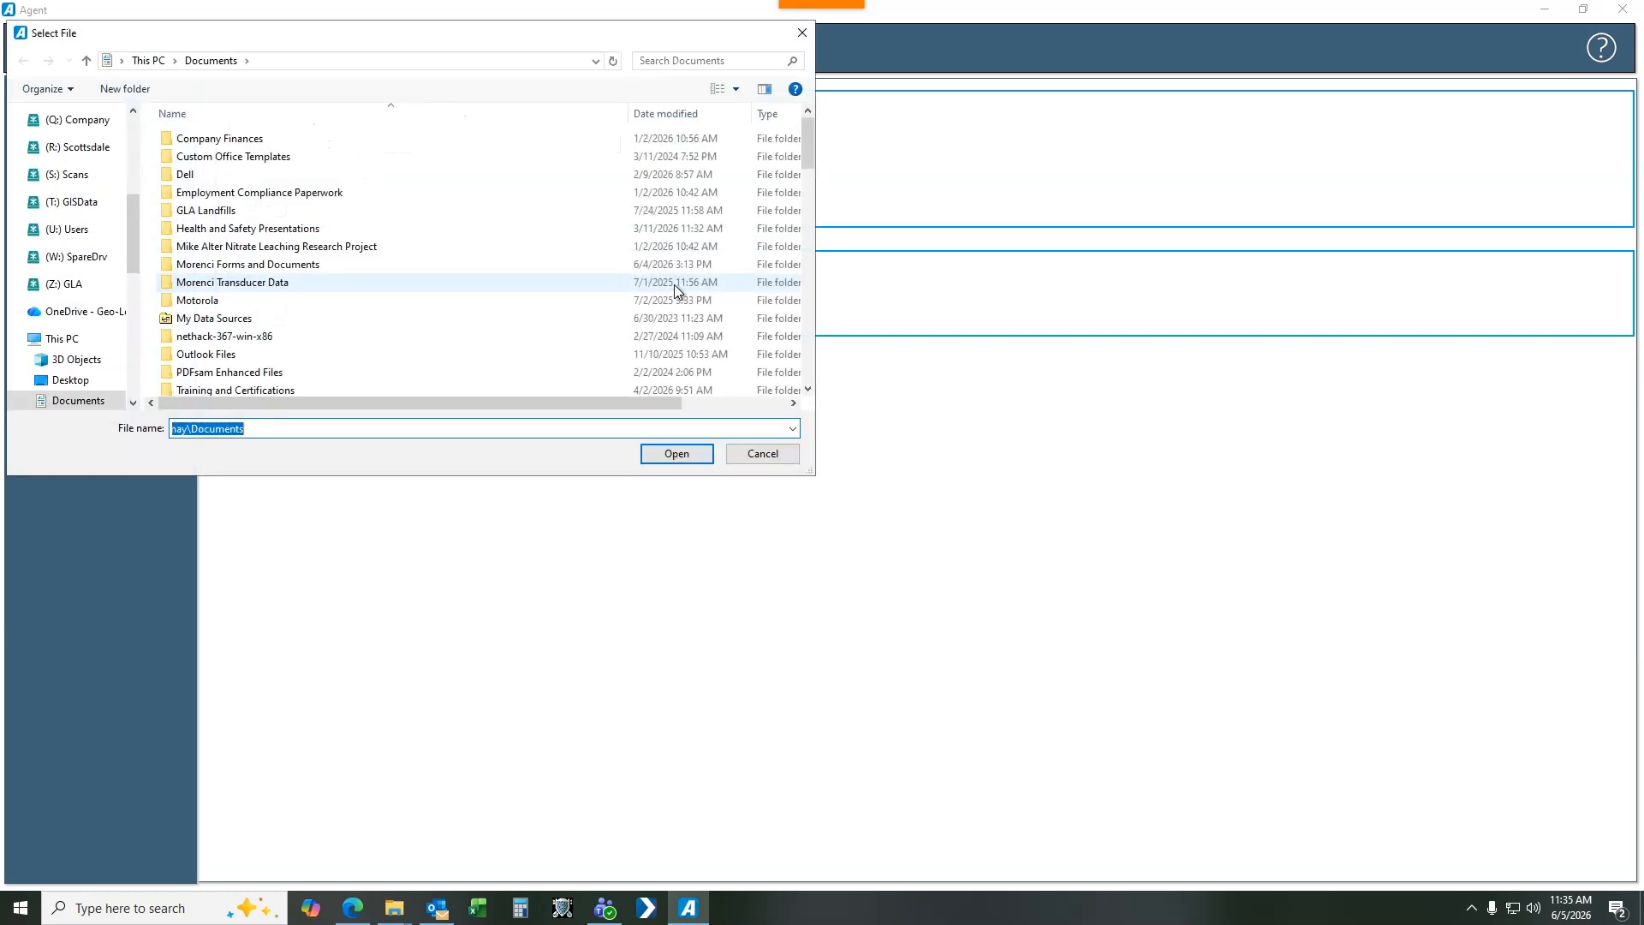
scroll(92, 341, down, 3)
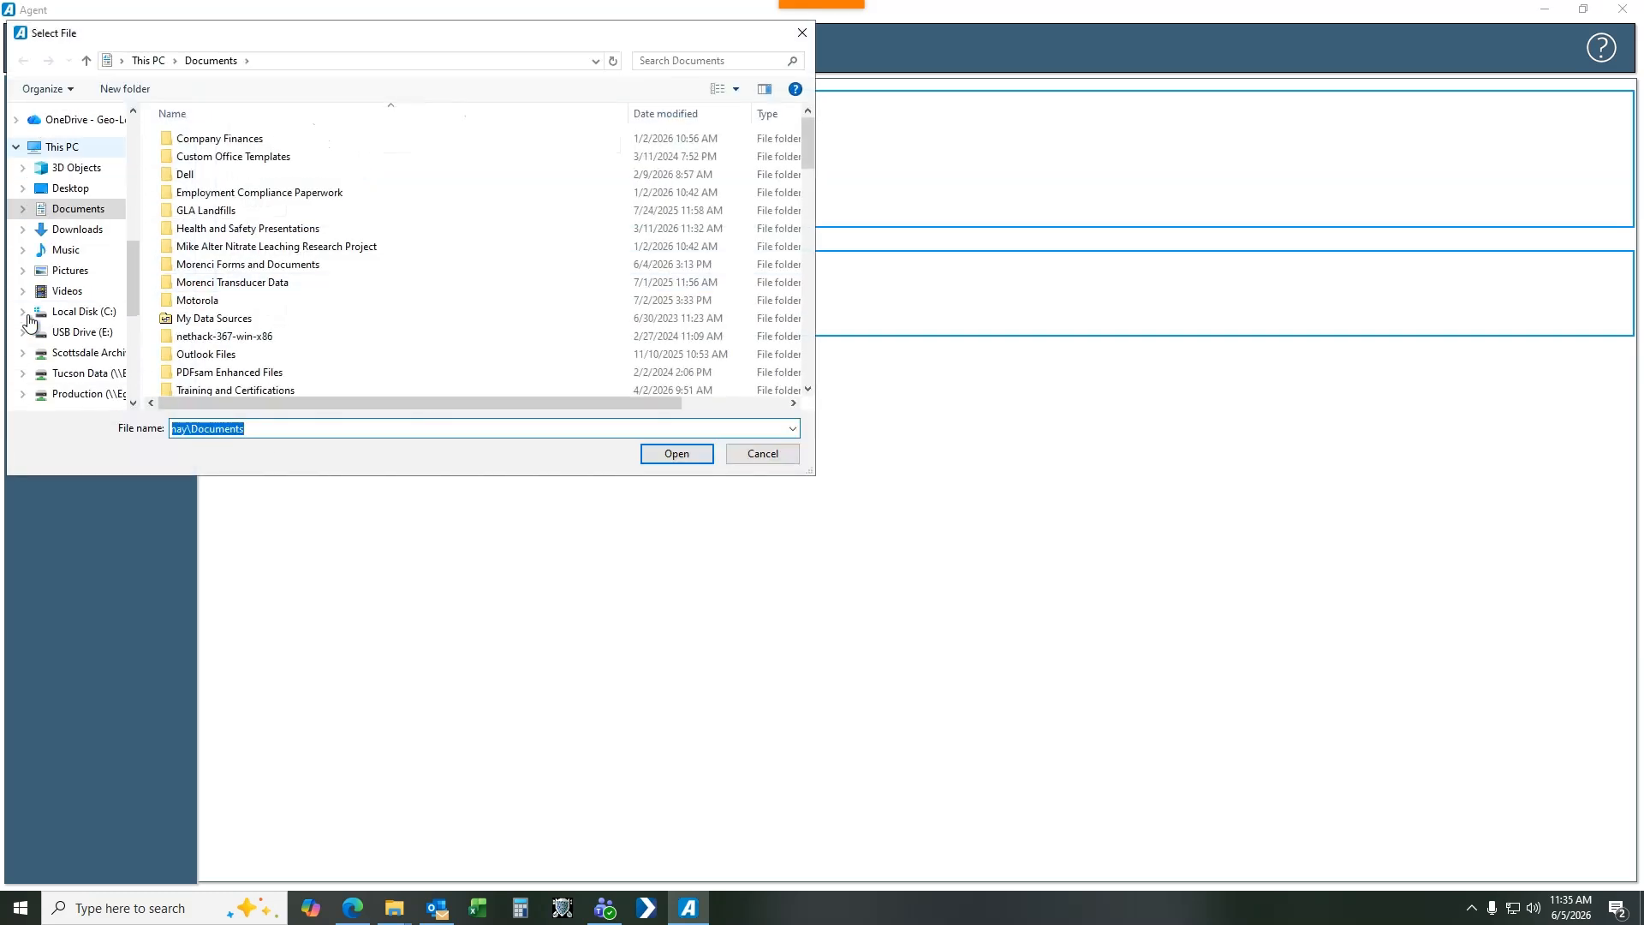
click(88, 333)
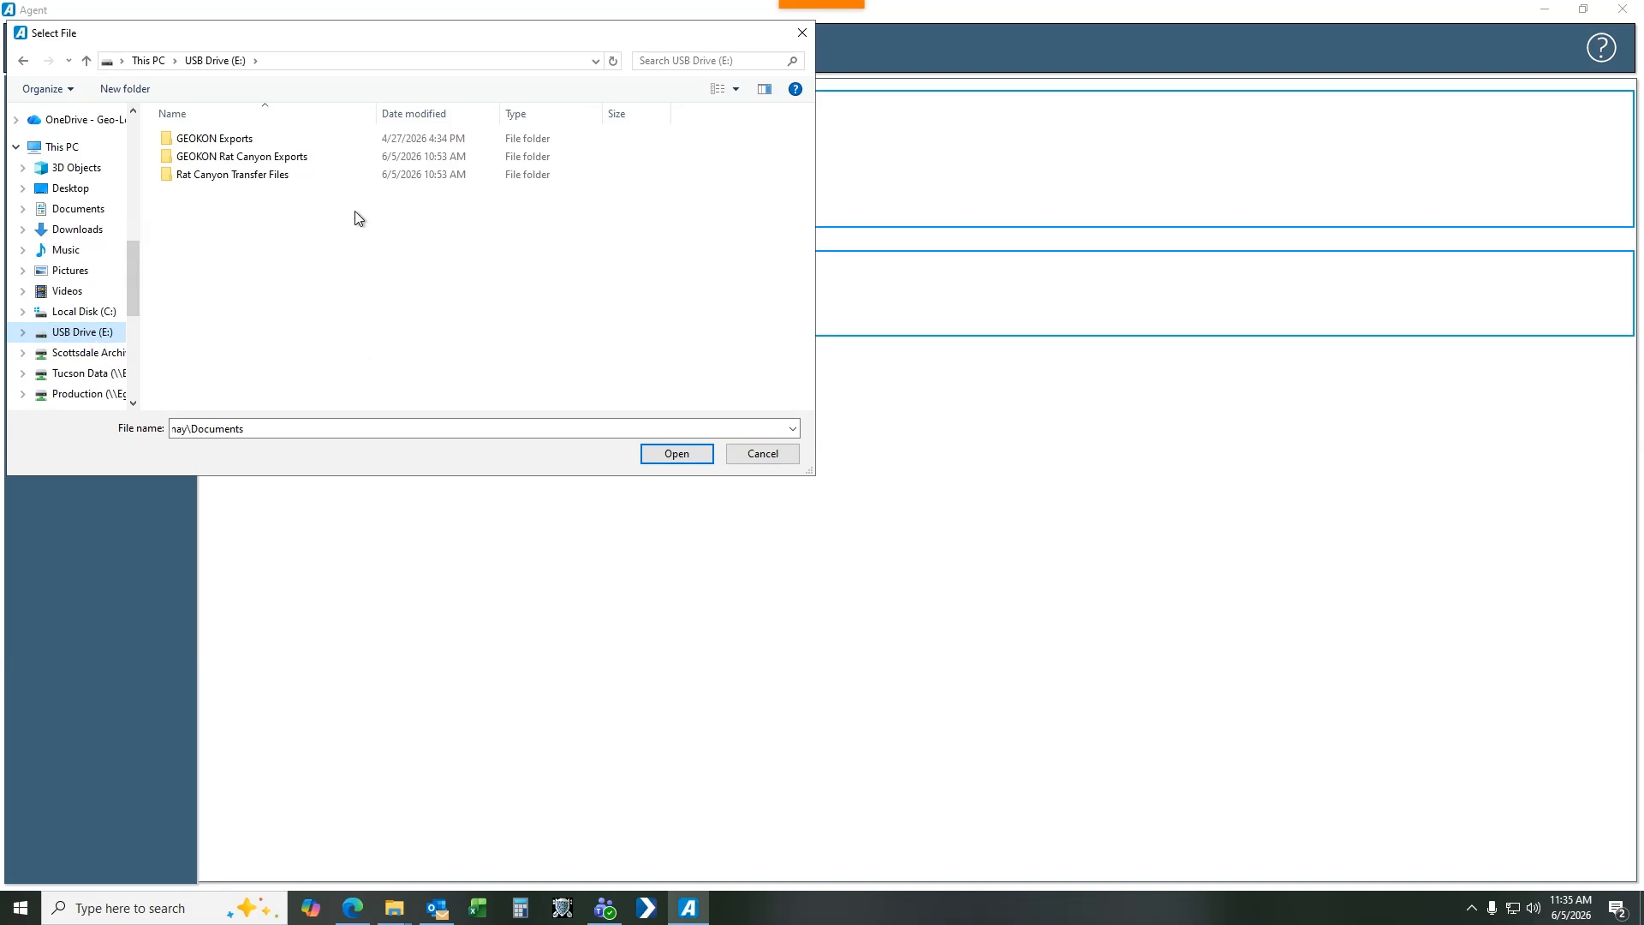
double_click(264, 176)
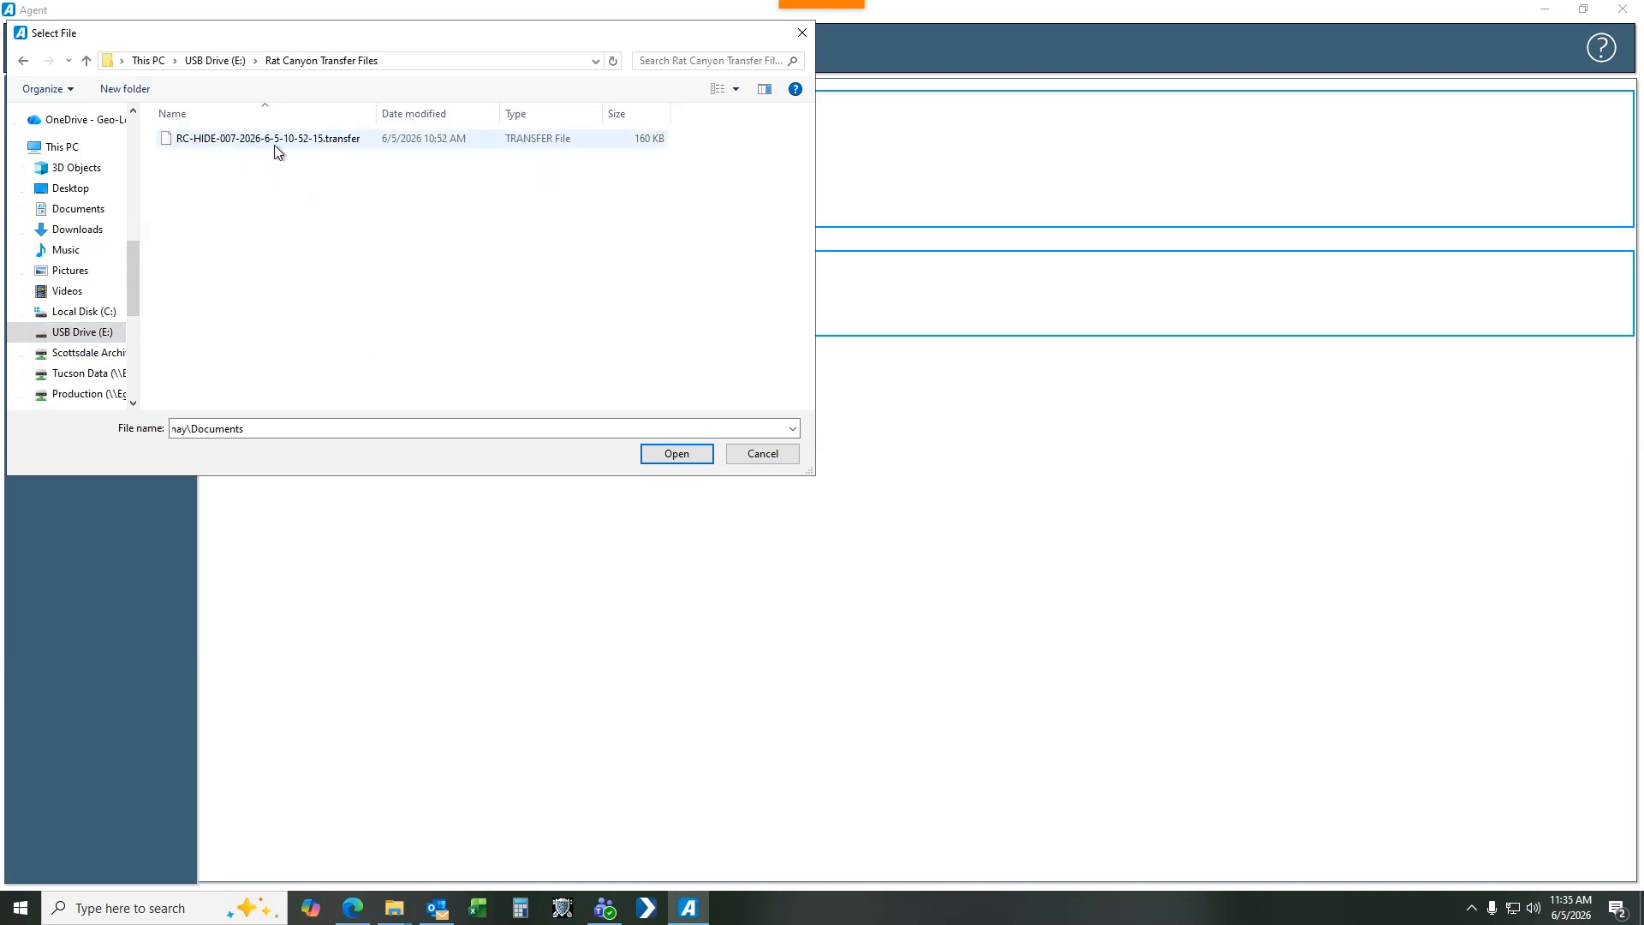
click(276, 147)
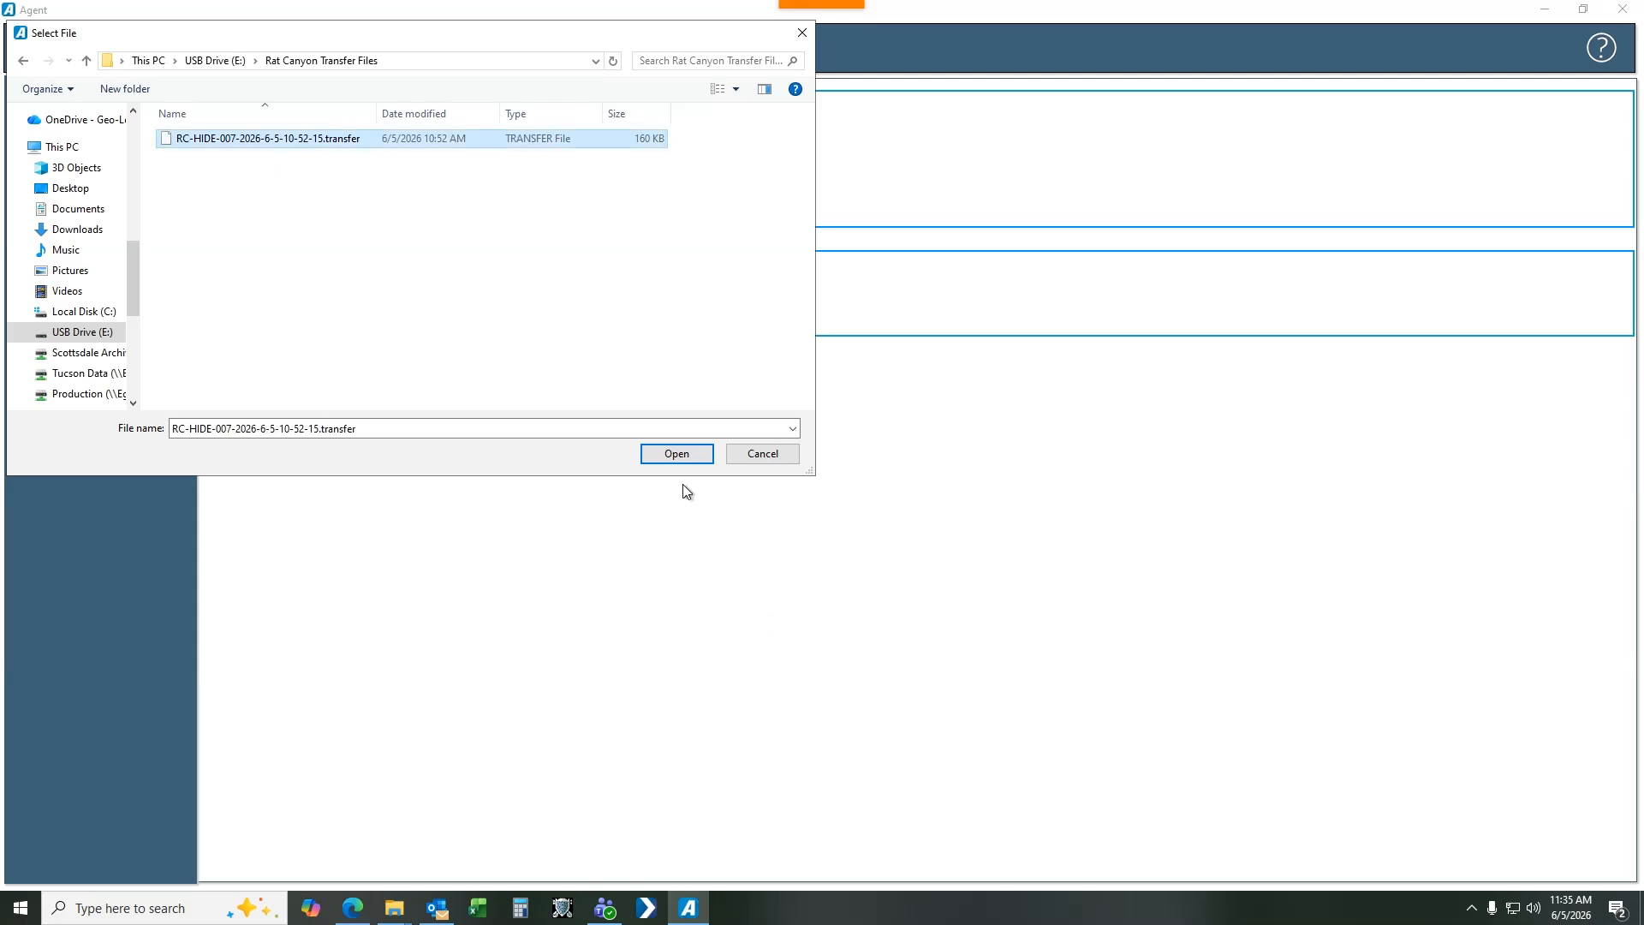
click(676, 454)
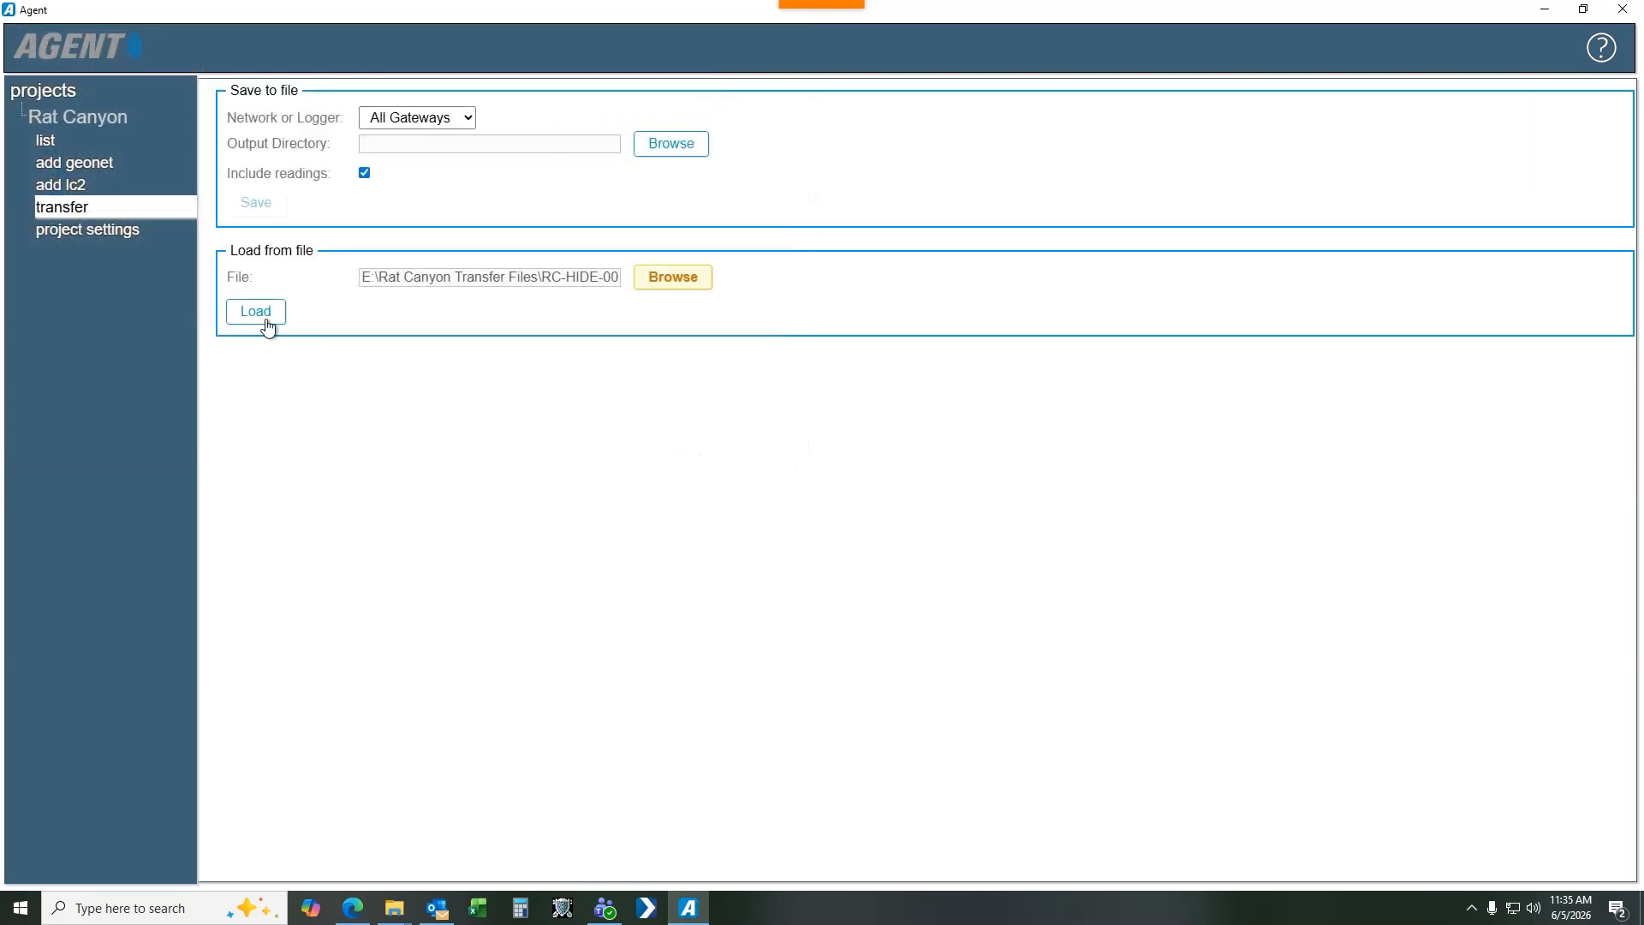
click(265, 315)
click(891, 497)
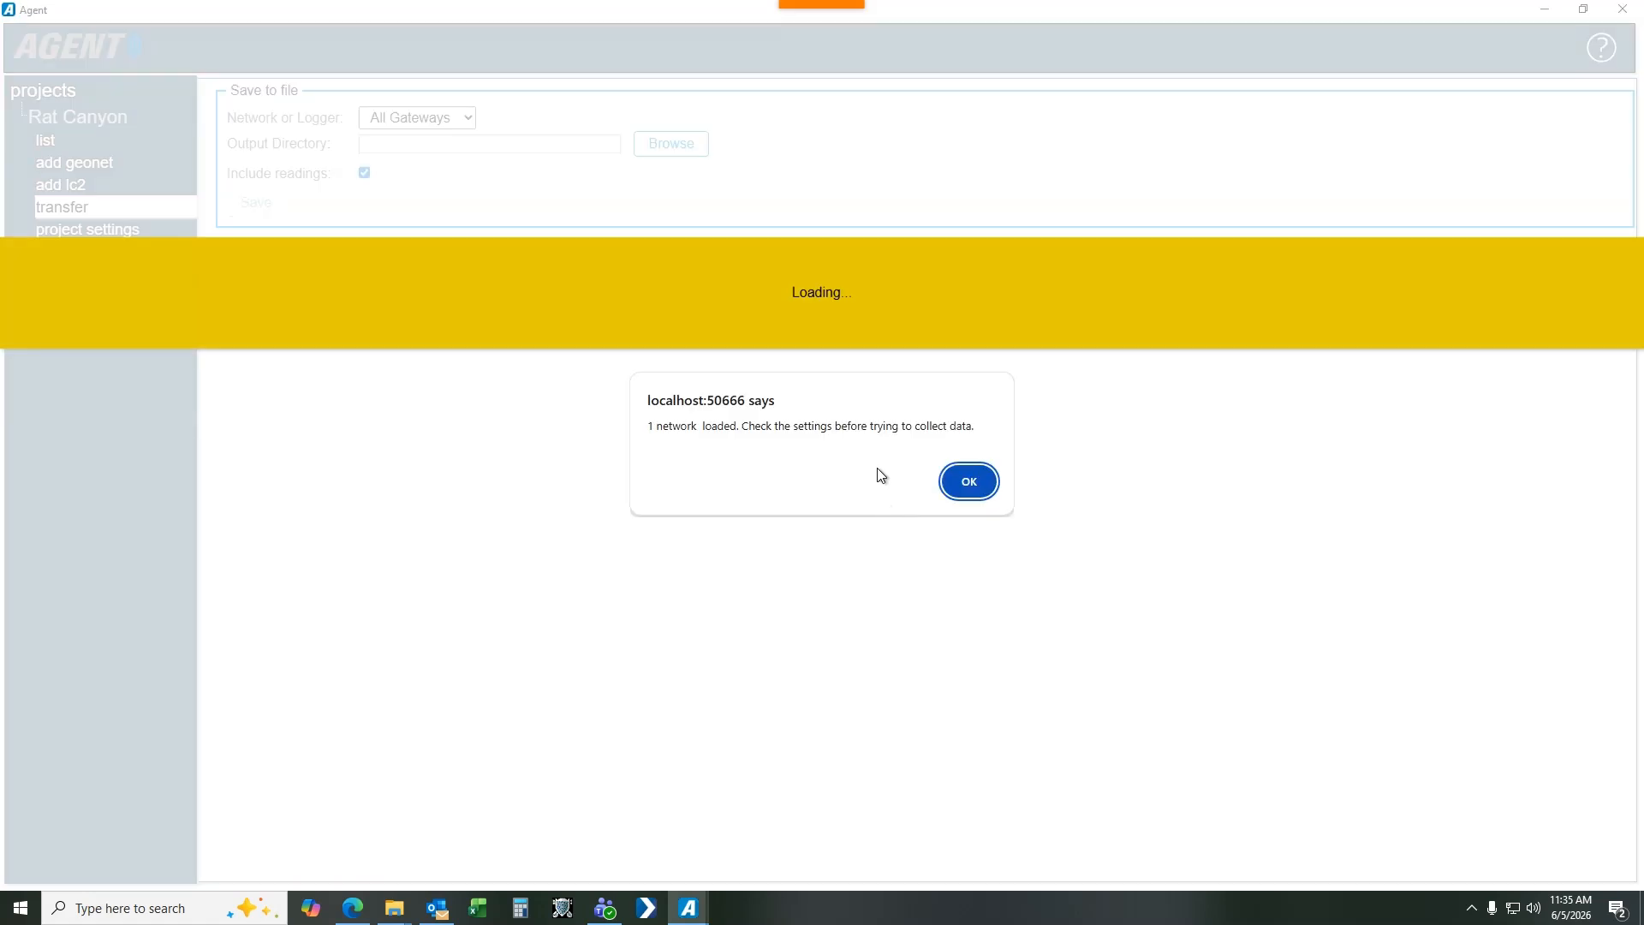
click(969, 482)
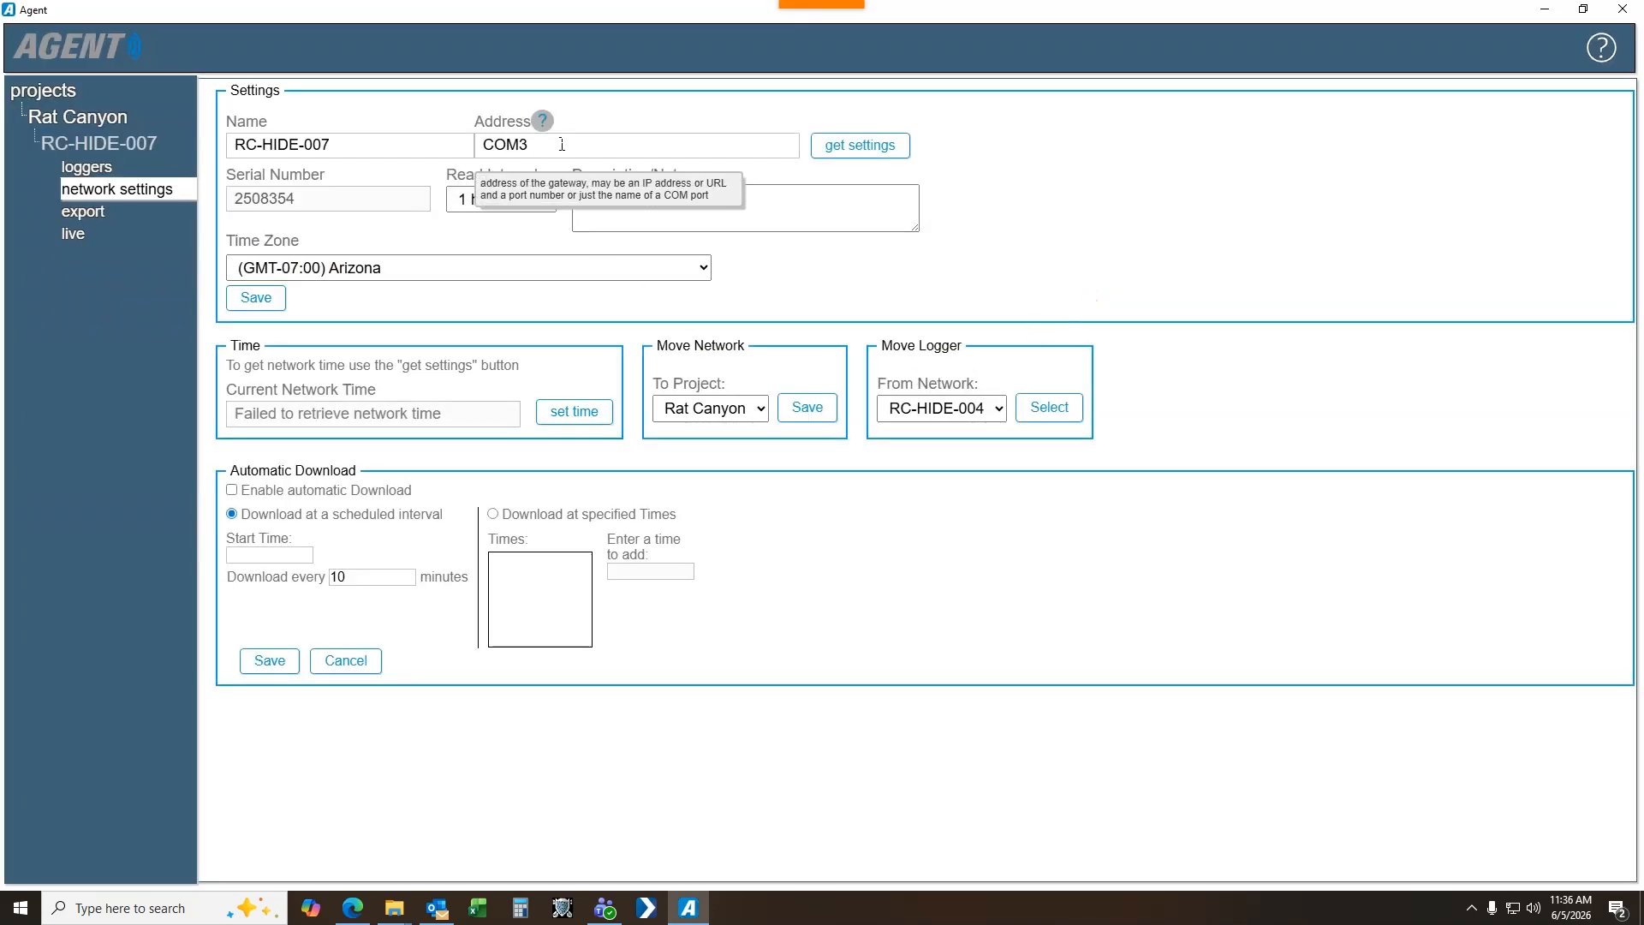
- Set the gateway address of the RC-HIDE-007 network to COM3 and save its network settings
click(562, 144)
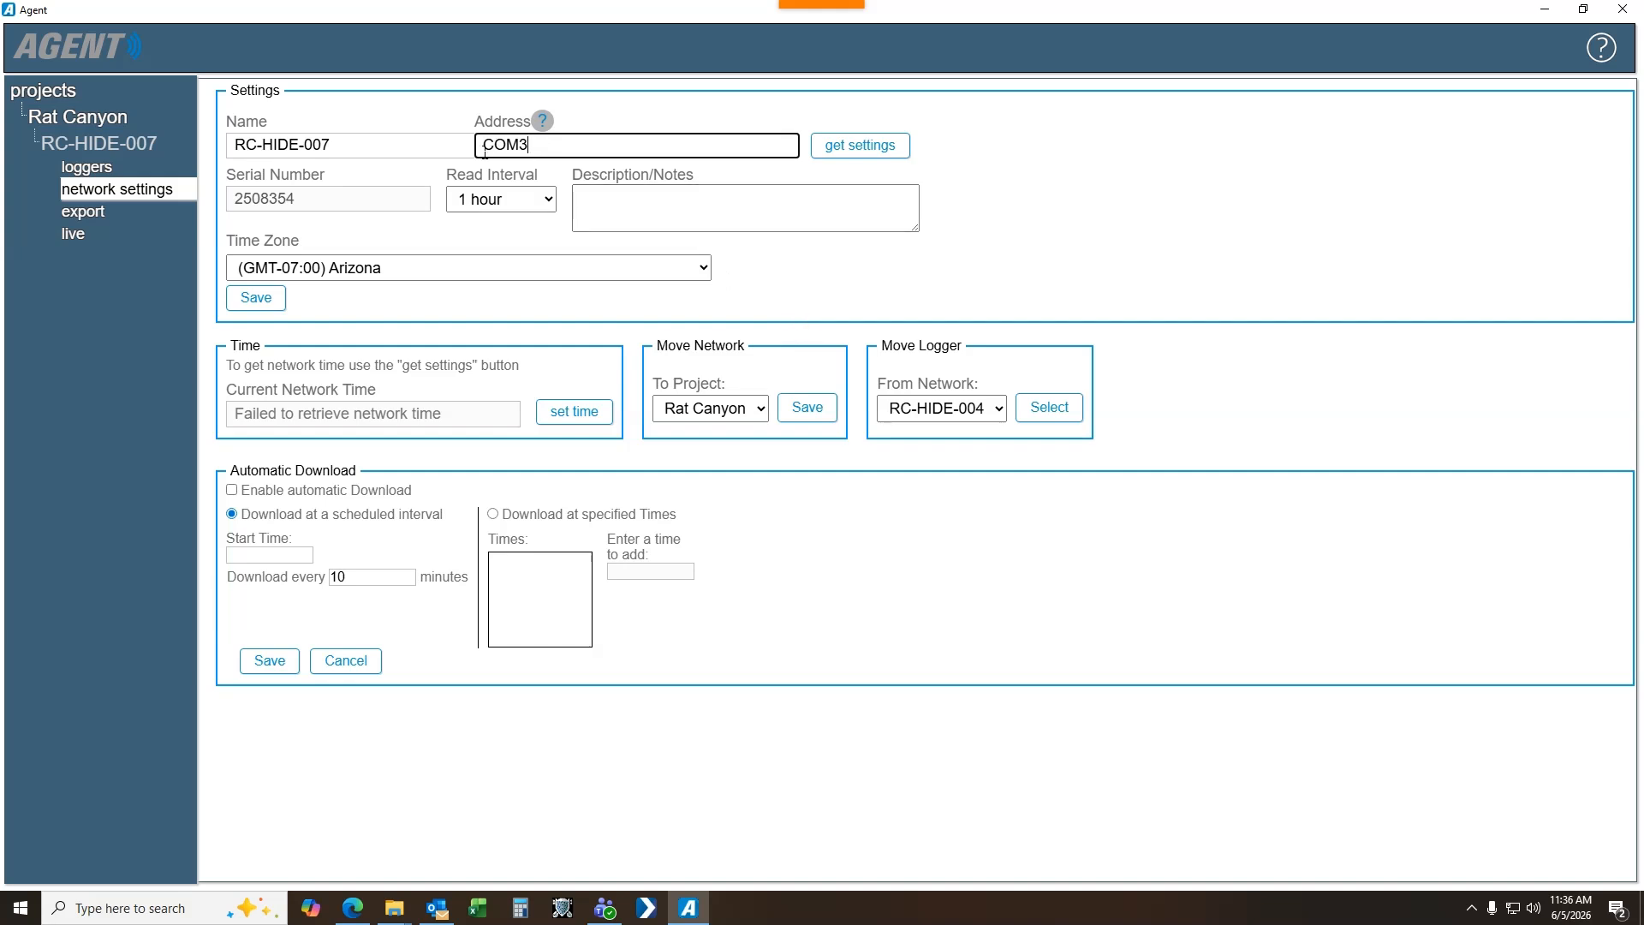
click(576, 120)
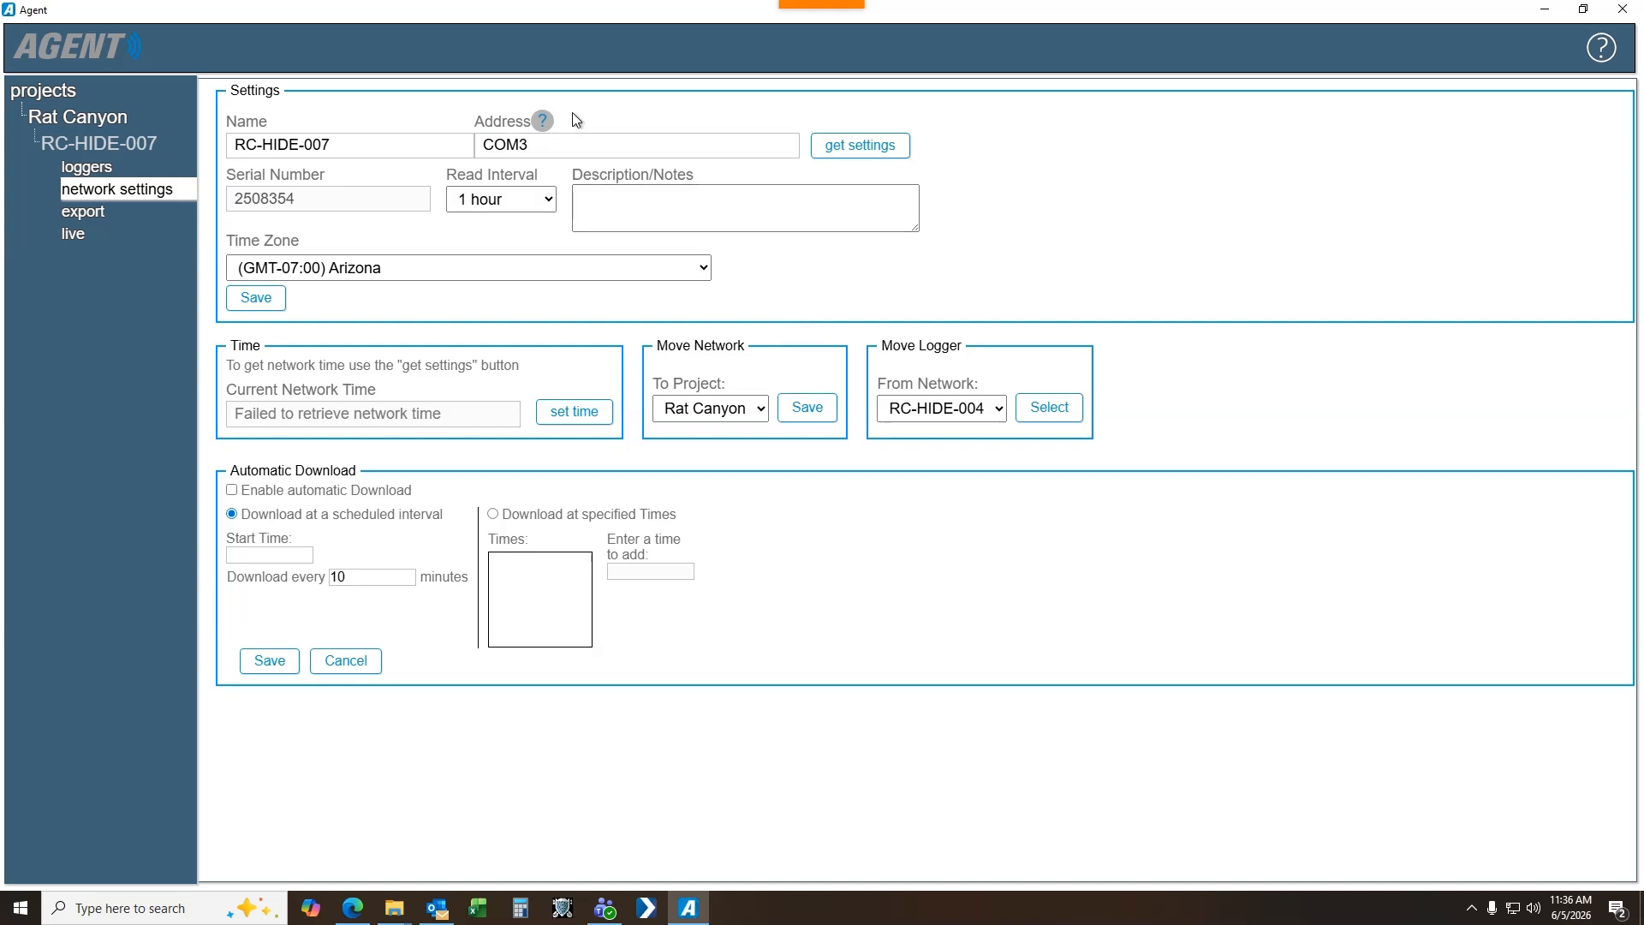
mouse_move(557, 153)
click(656, 154)
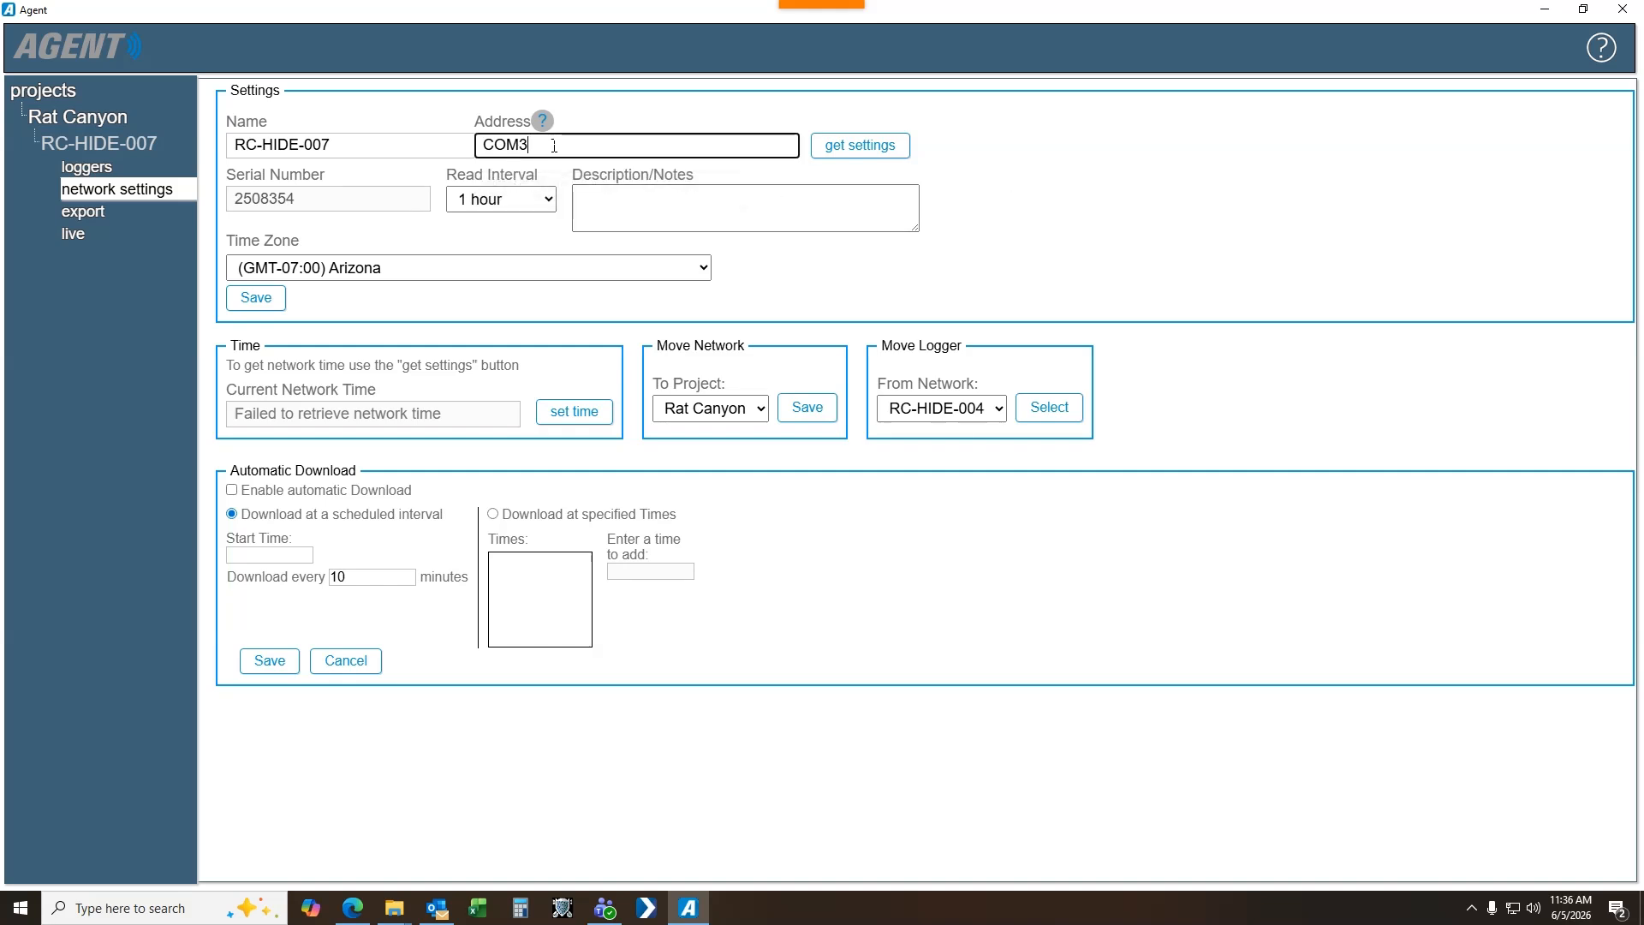
click(719, 118)
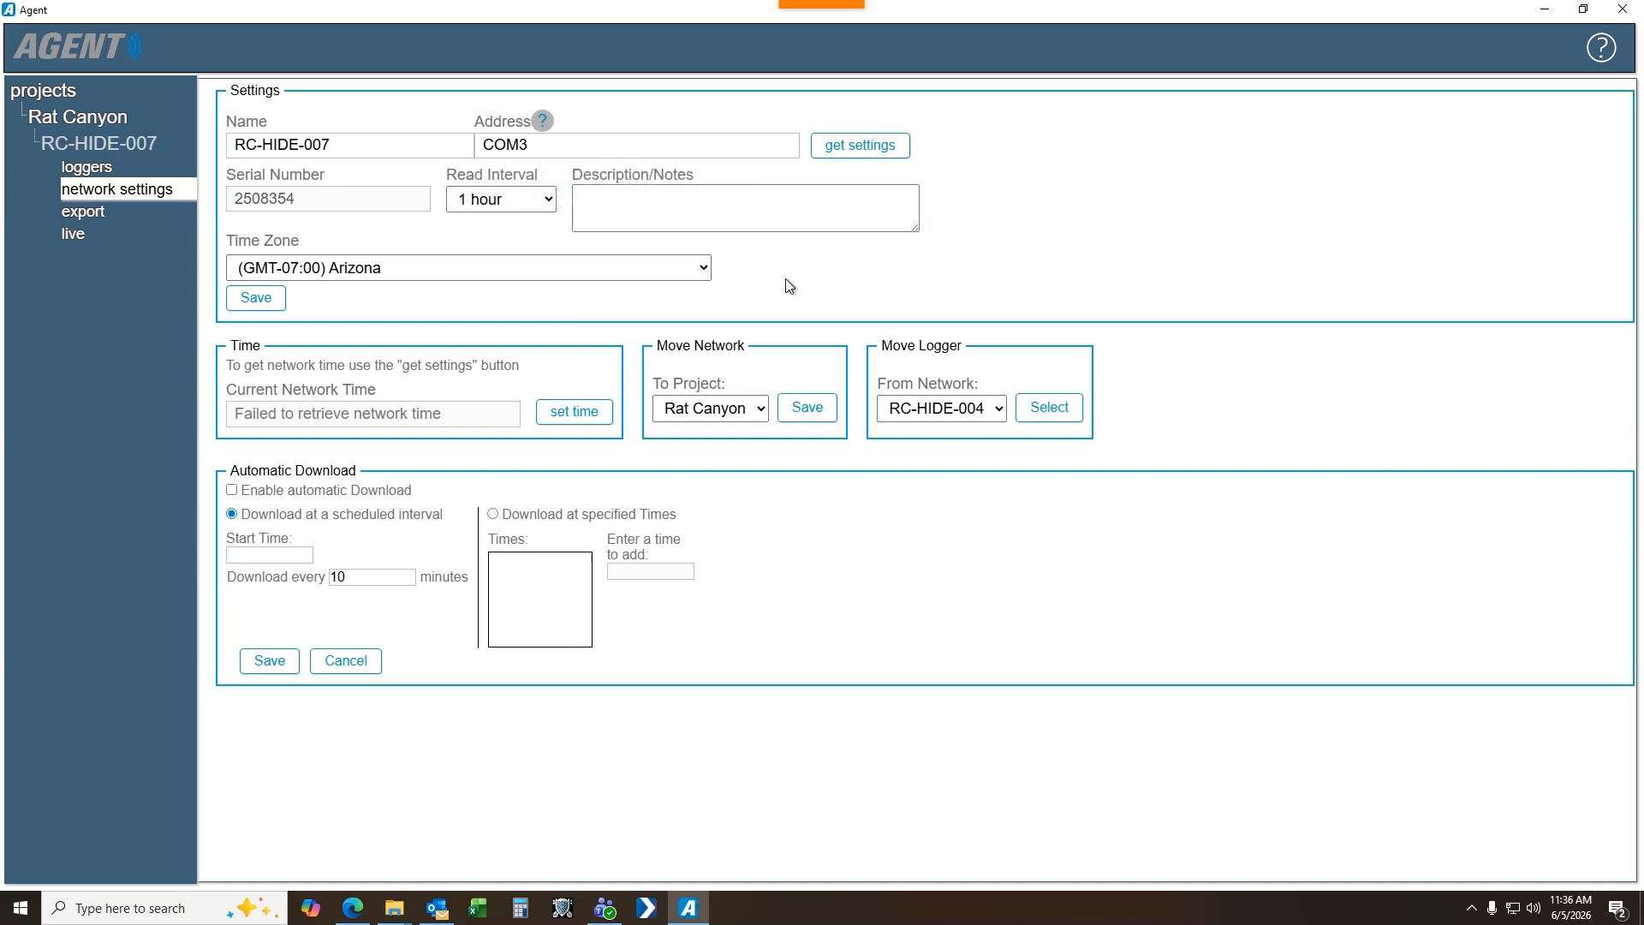
click(562, 149)
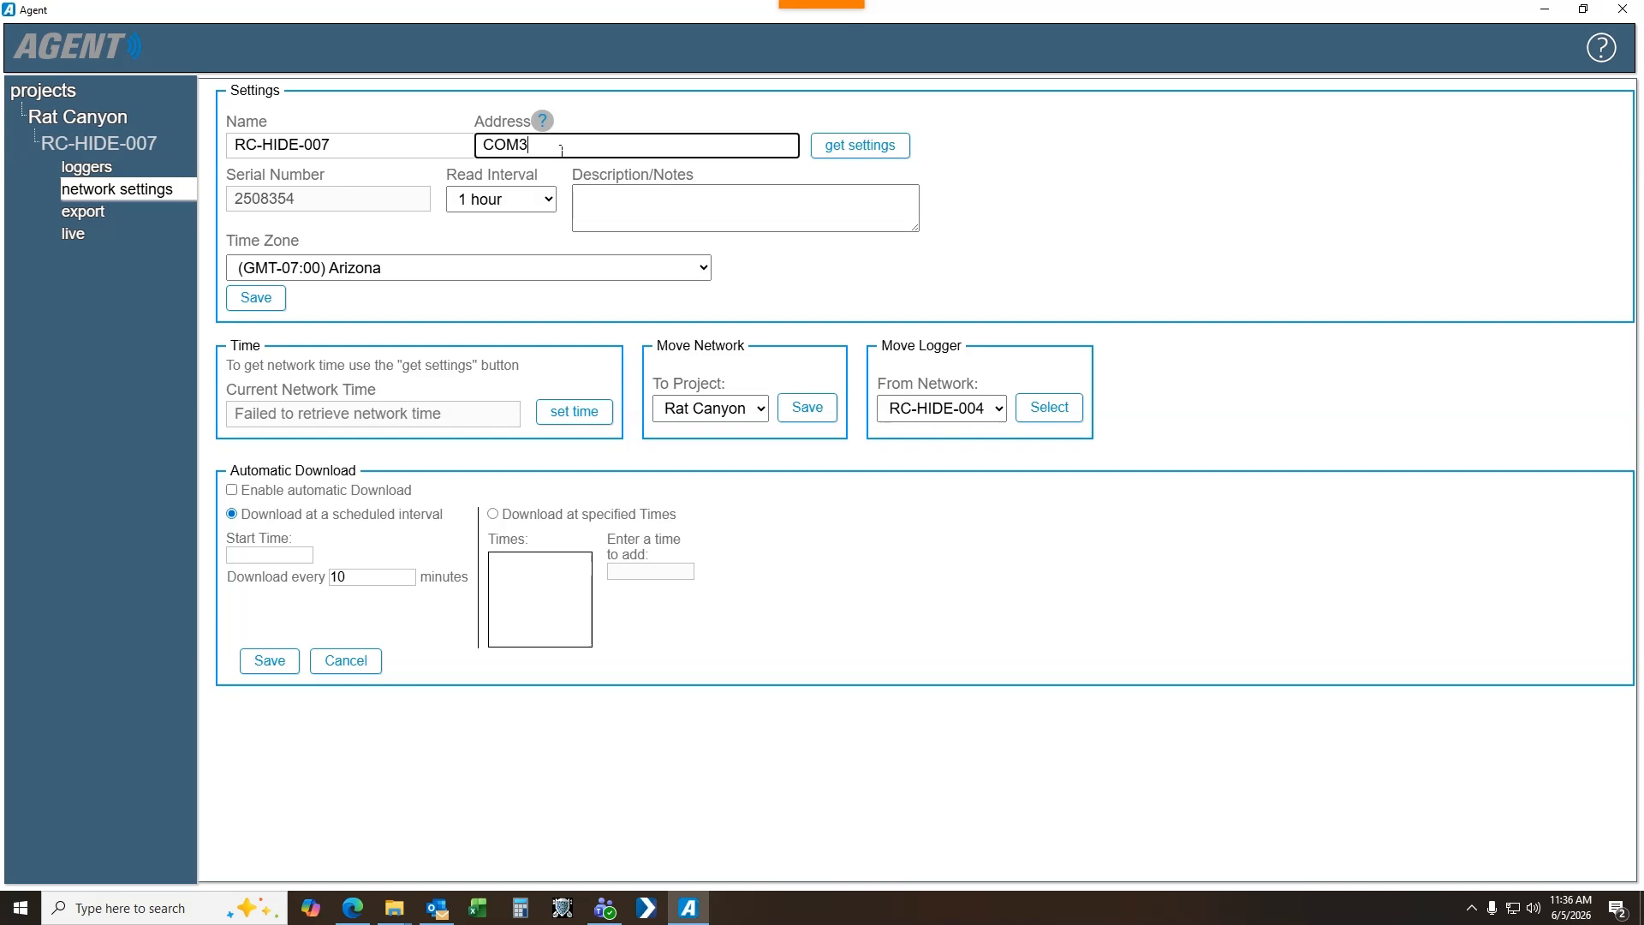
key(BackSpace)
text(3)
click(267, 299)
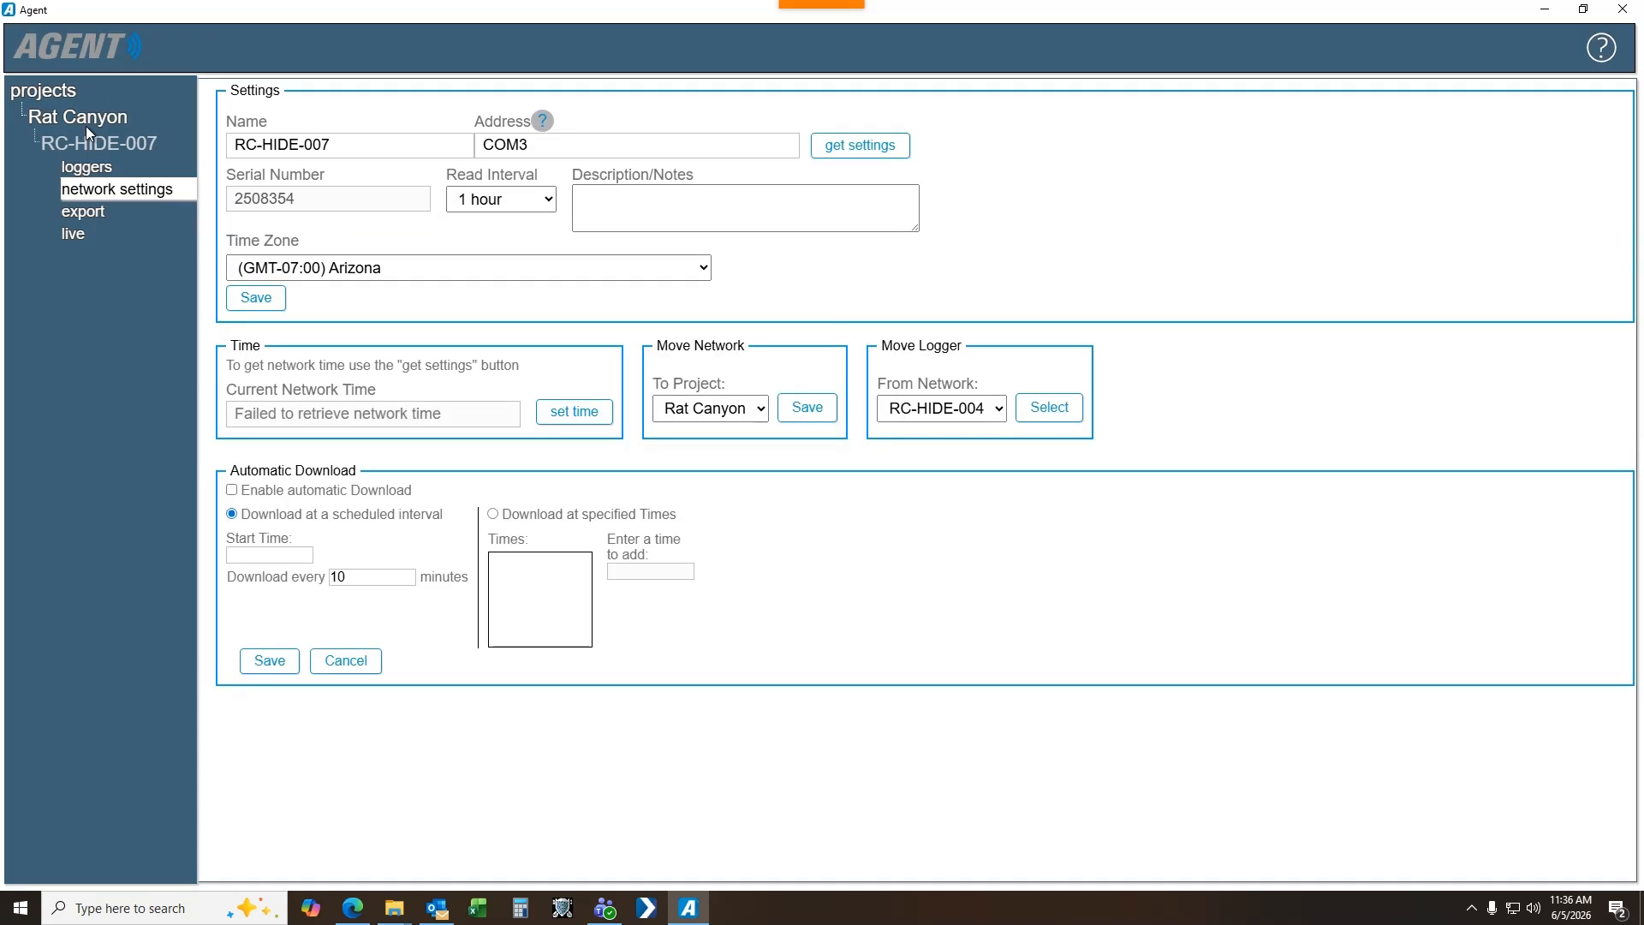
- Try to download the RC-HIDE-007 network's data from the Rat Canyon network list
click(85, 117)
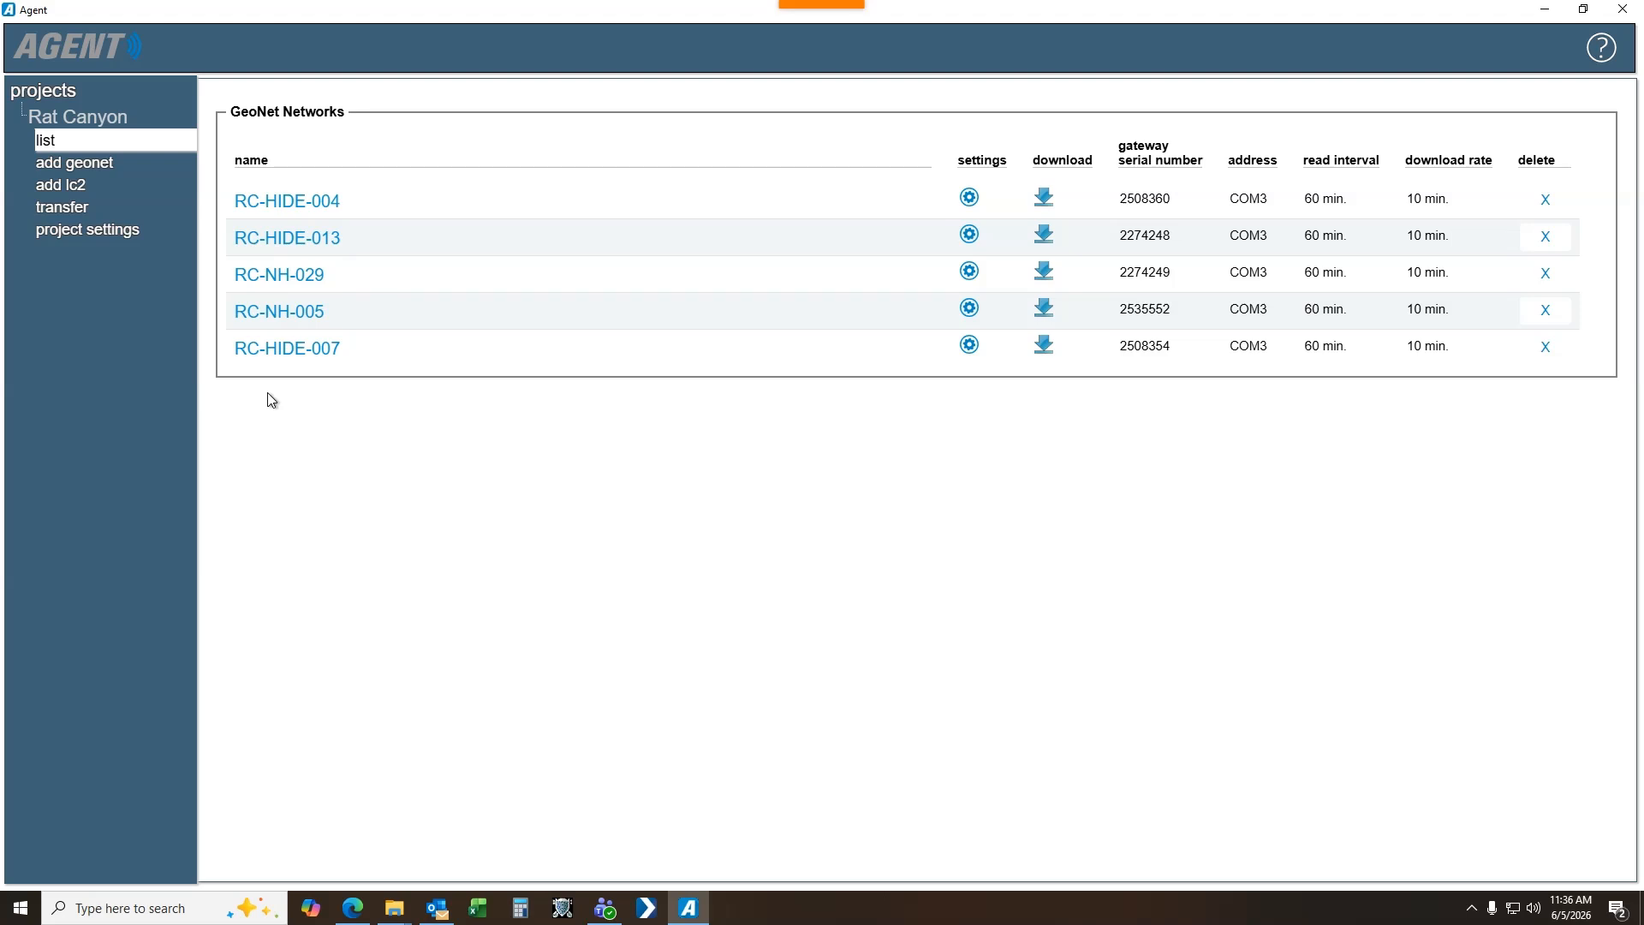
click(1047, 347)
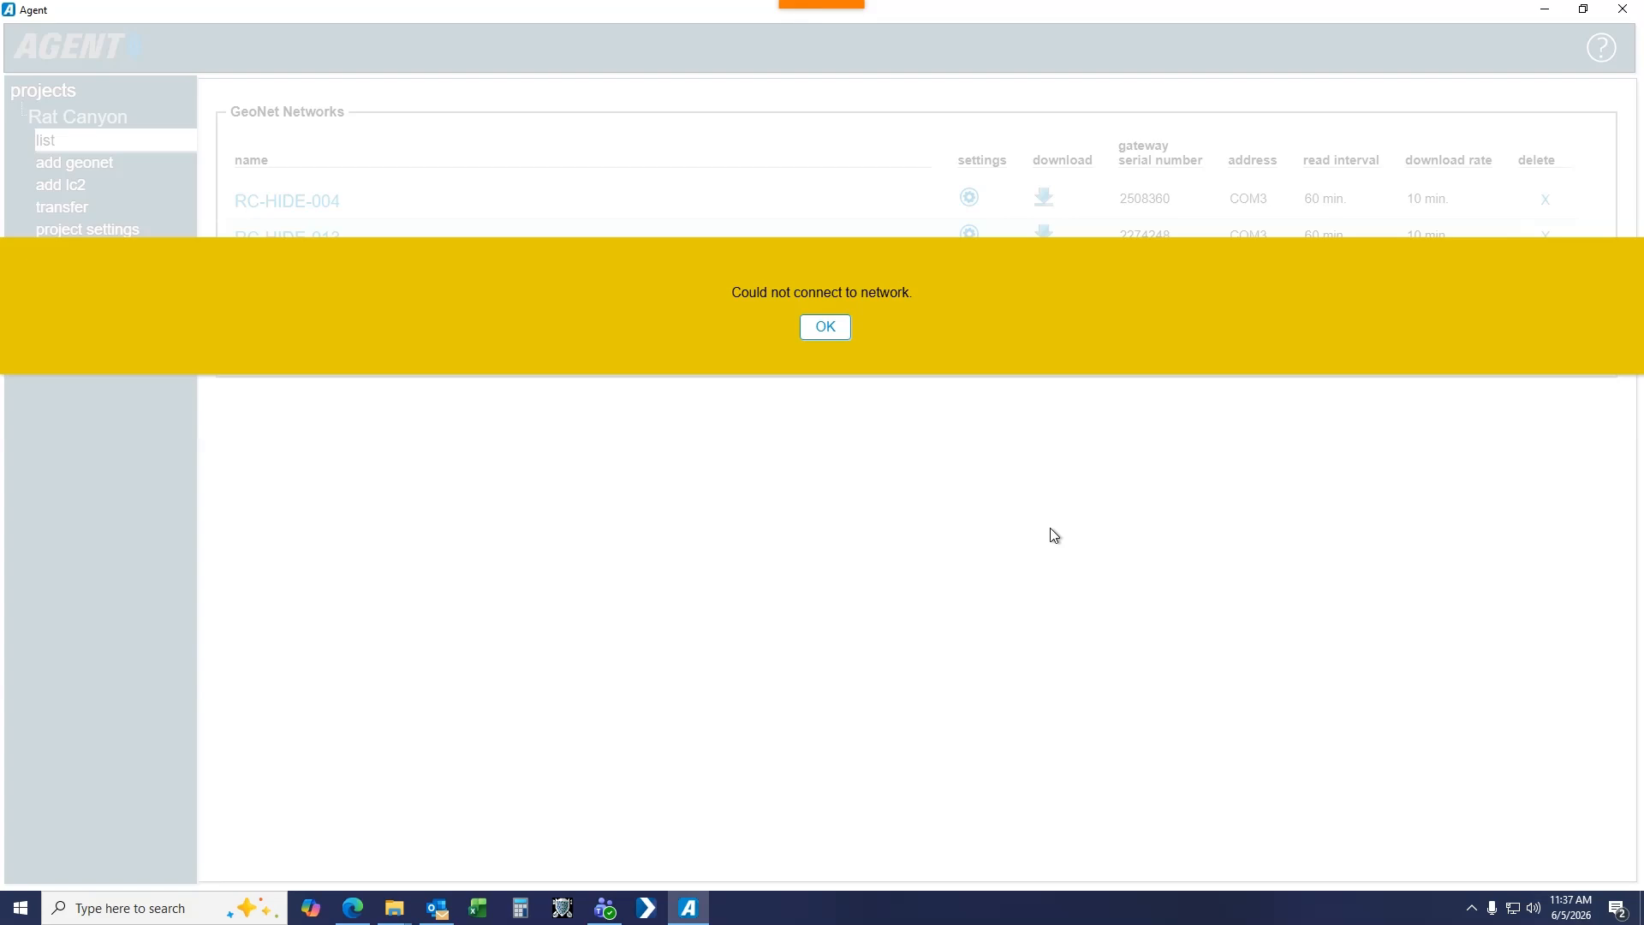
click(828, 328)
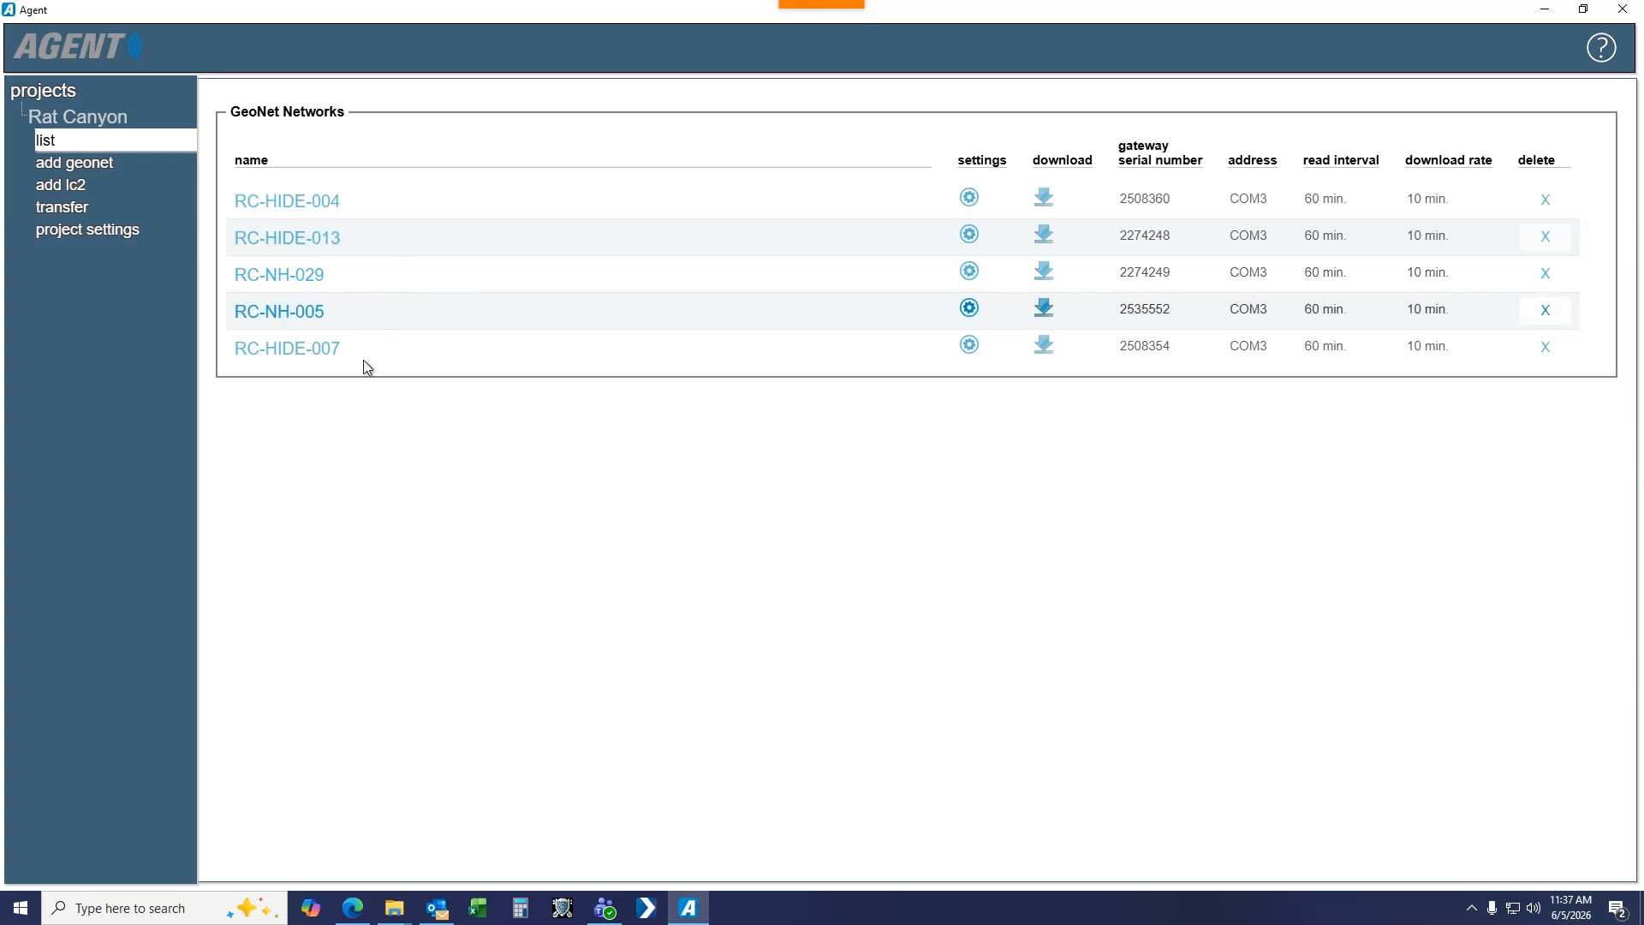
- Open the export settings of the RC-HIDE-007 network and review the sensors being exported
click(285, 359)
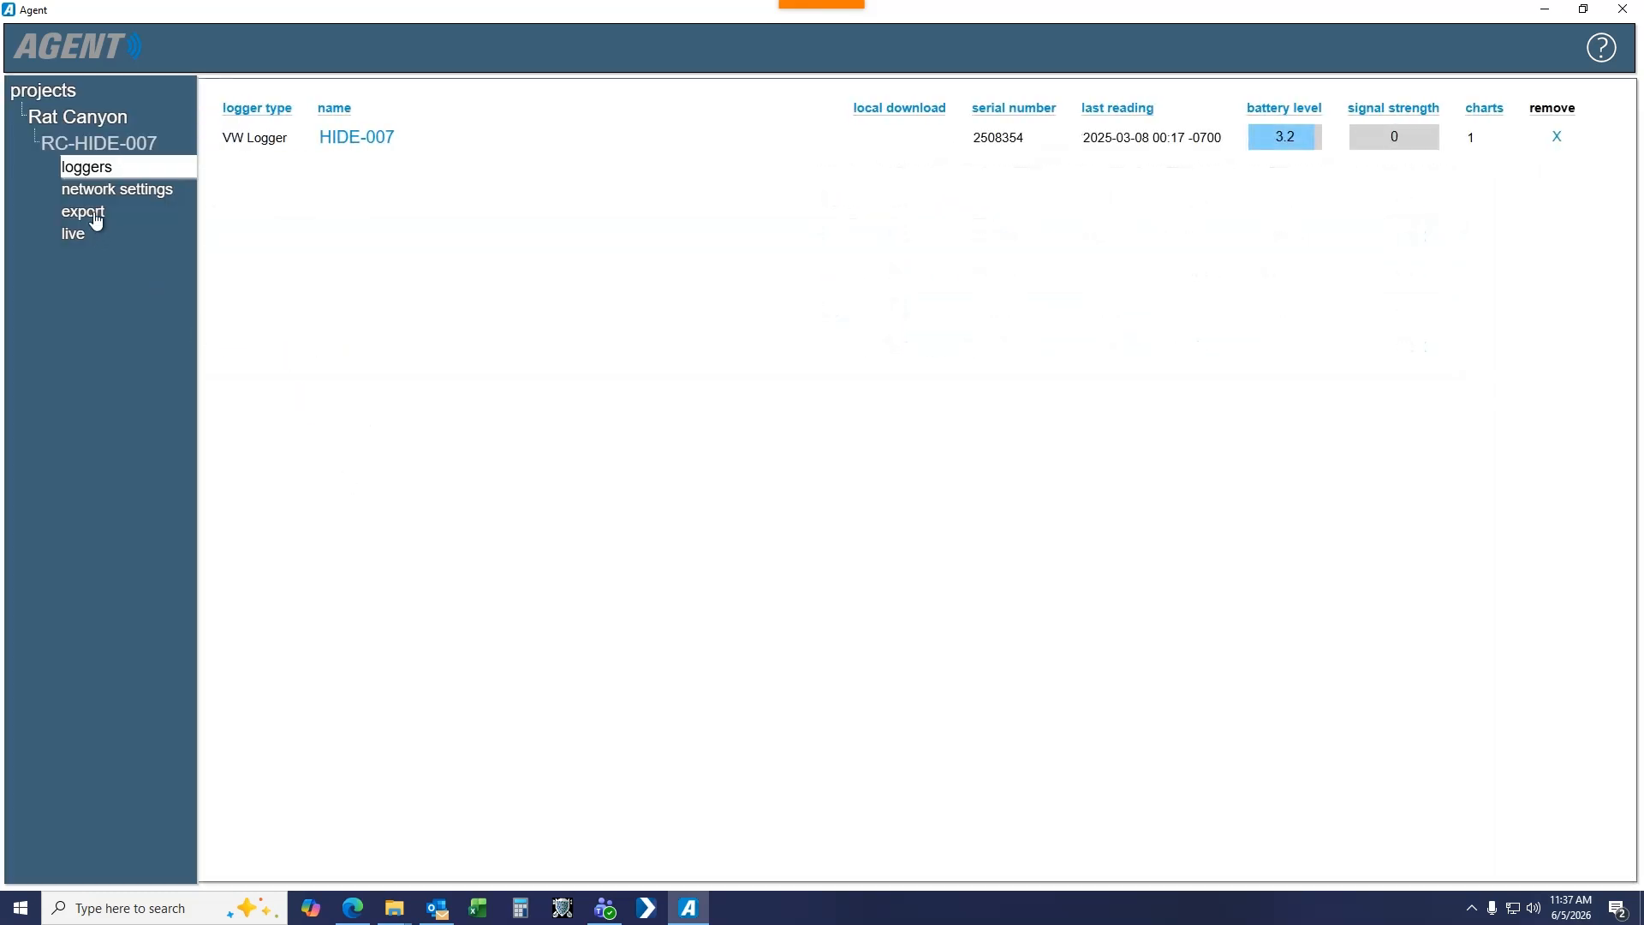
click(96, 221)
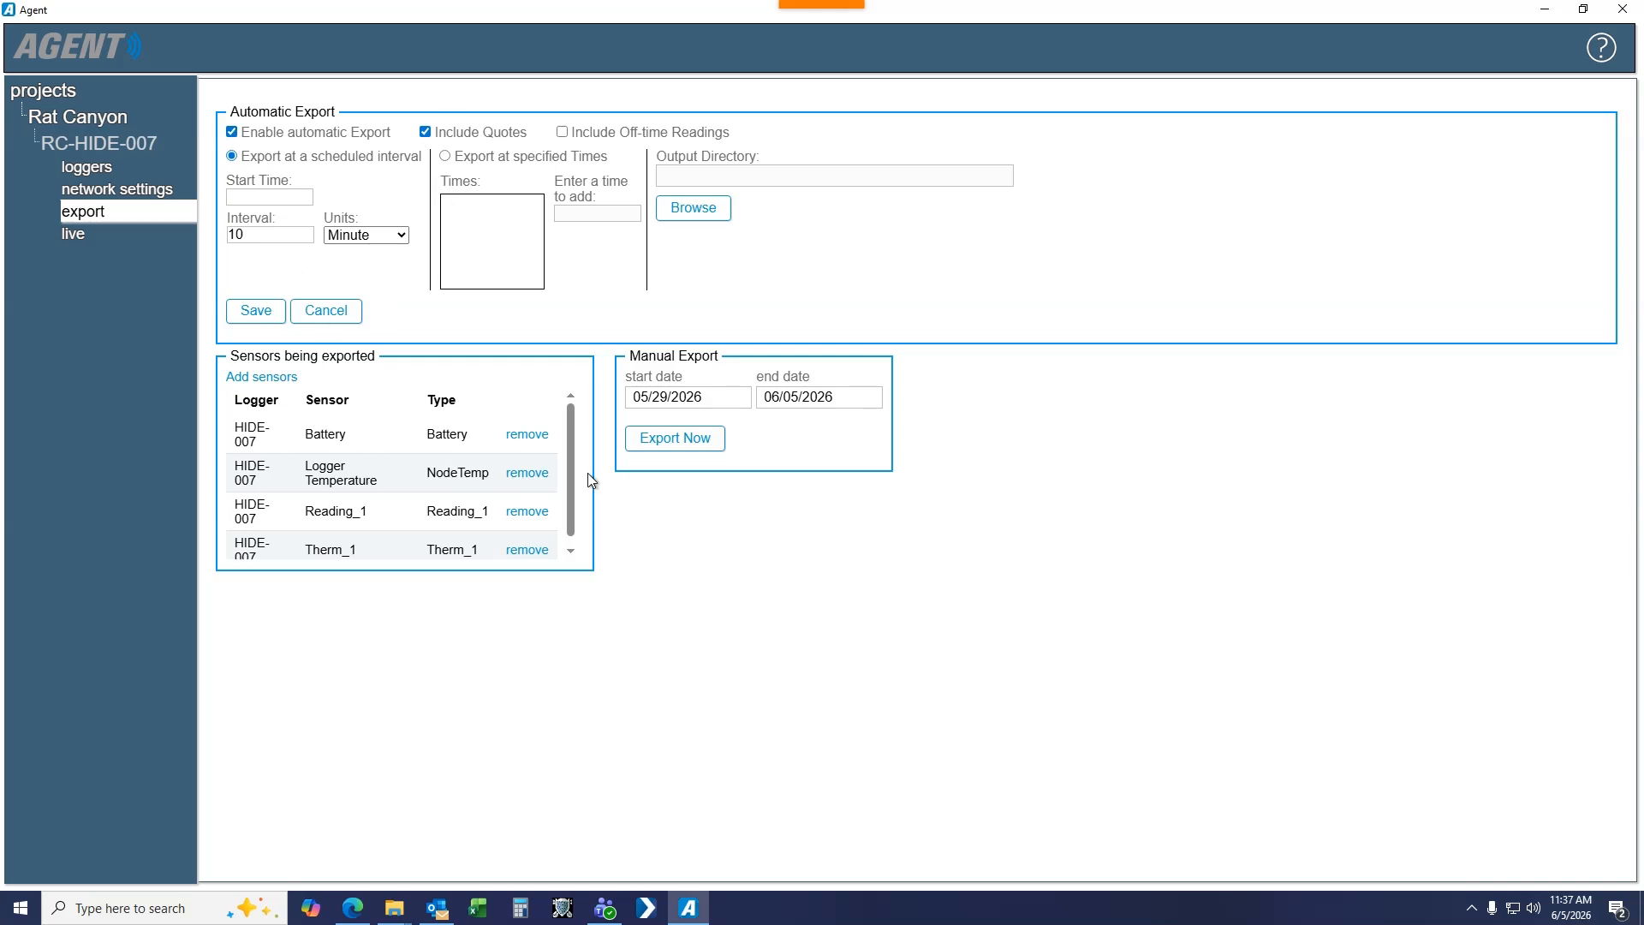
mouse_move(569, 430)
mouse_down()
mouse_move(573, 446)
mouse_move(572, 408)
mouse_up()
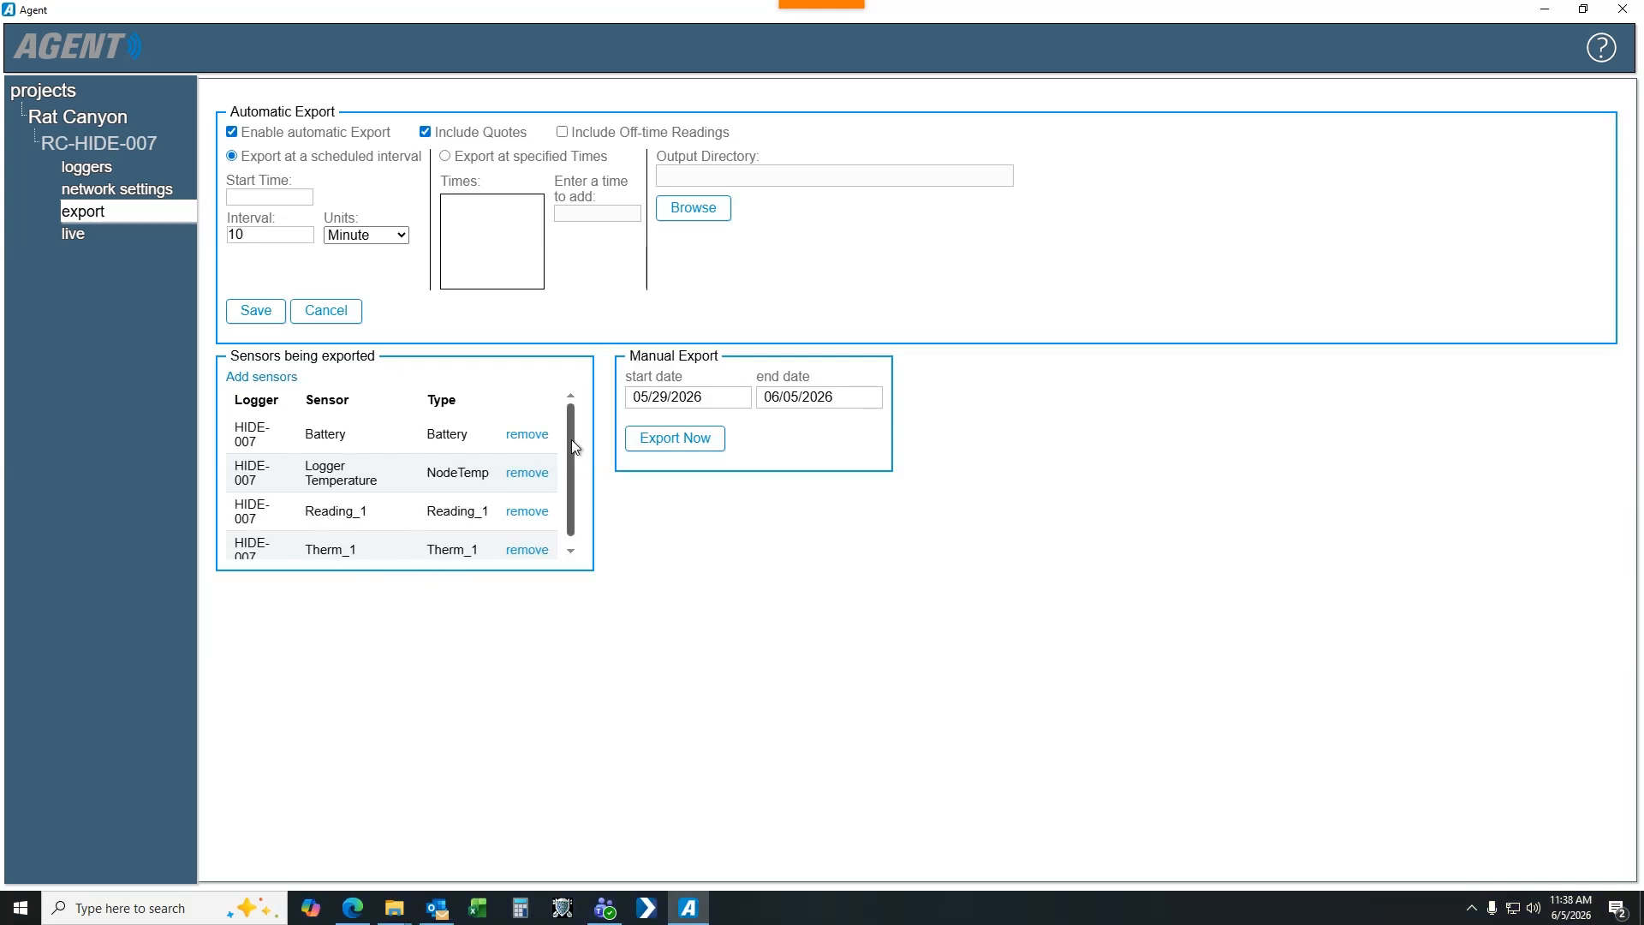
drag(572, 451, 572, 457)
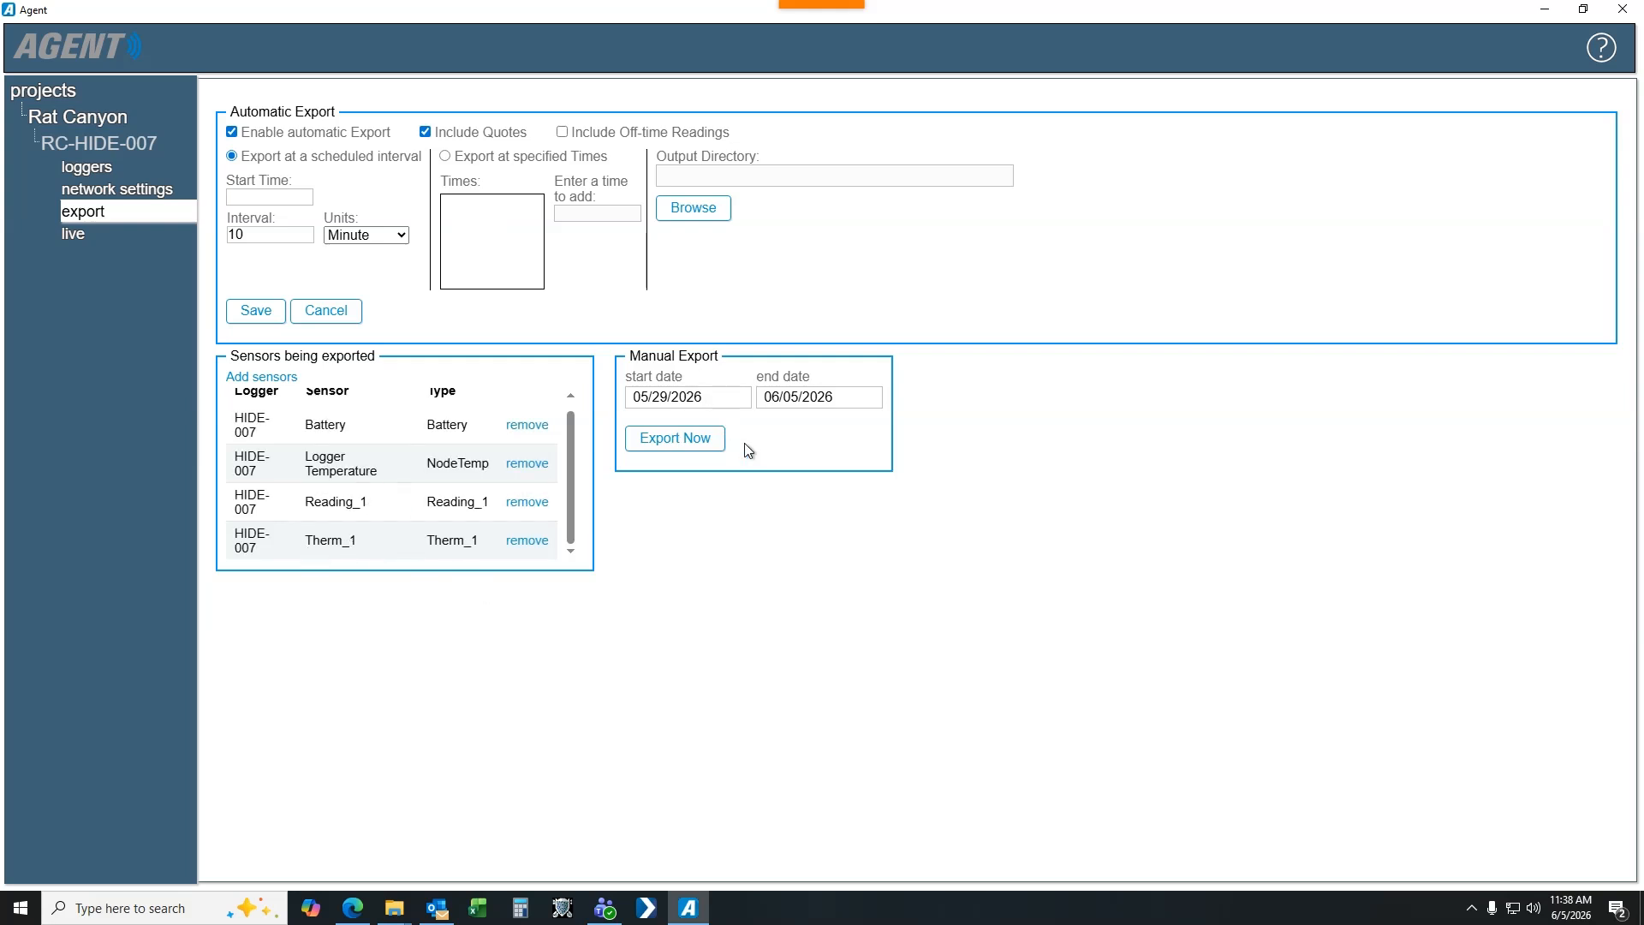
- Set the manual export start date to 01/01/2023
click(708, 401)
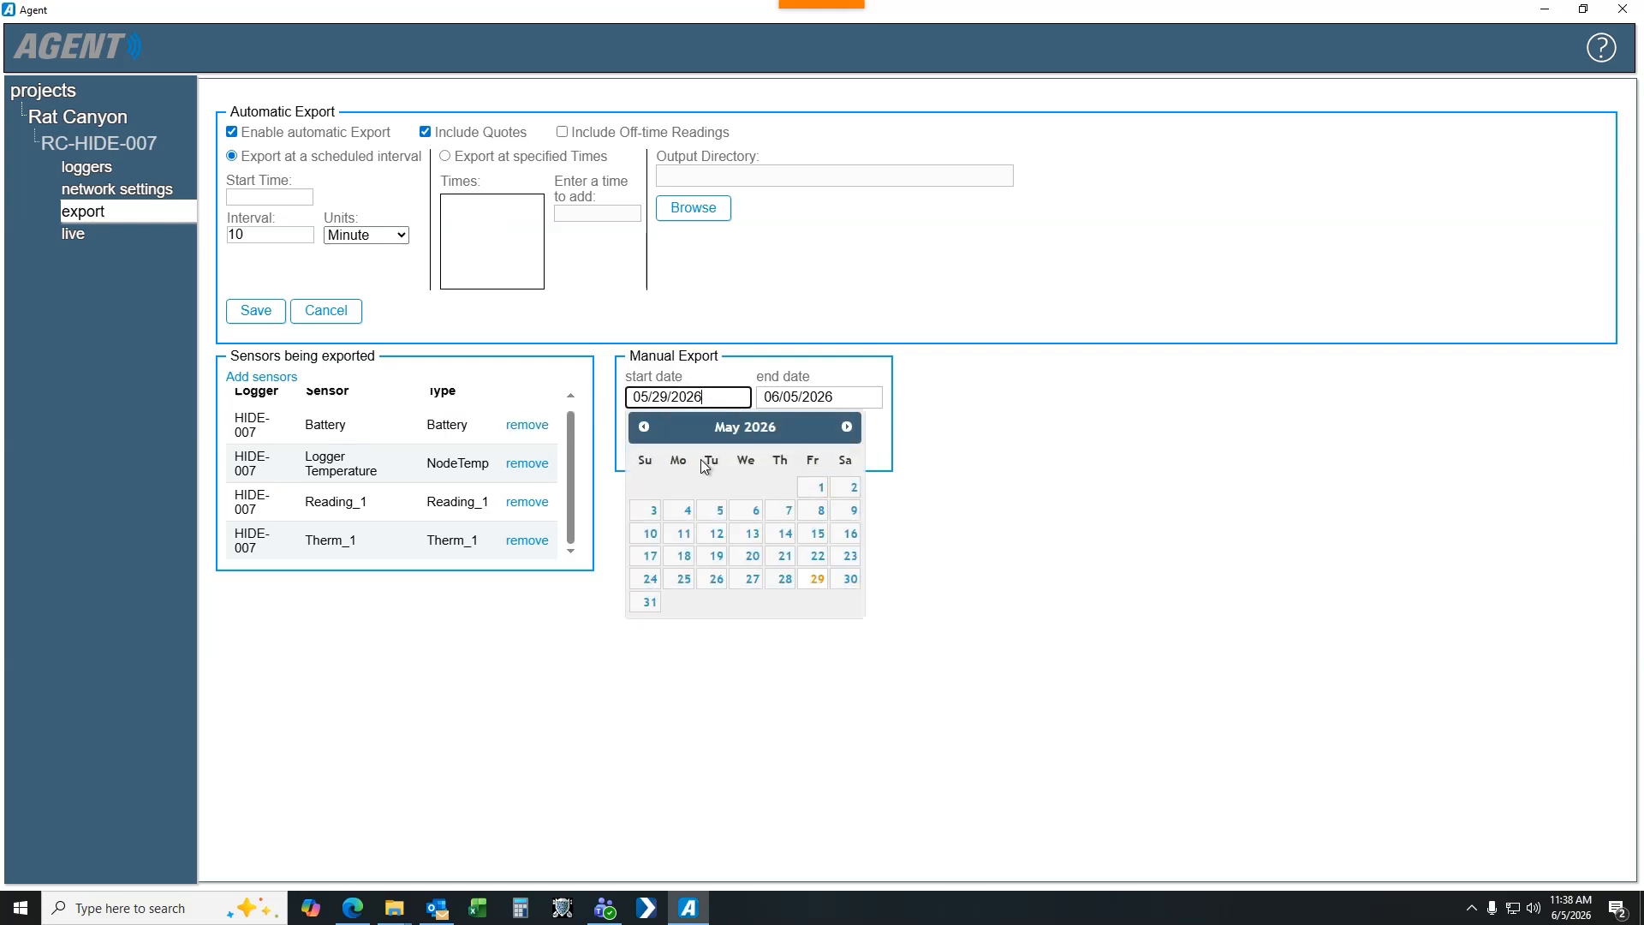
click(644, 427)
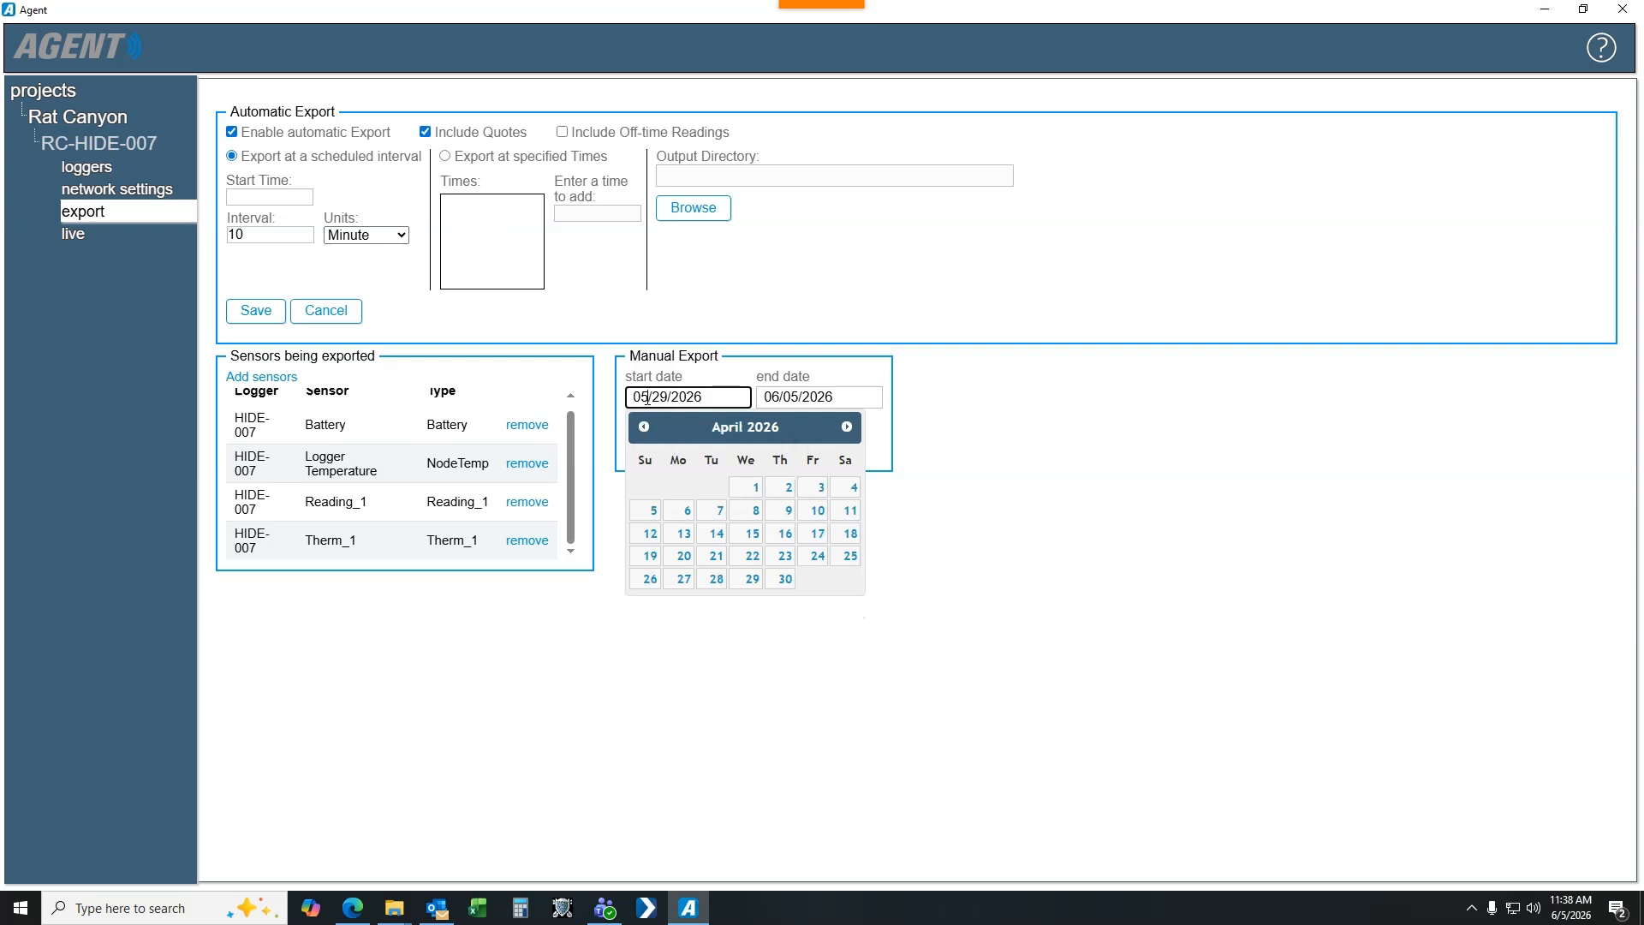
click(648, 399)
key(BackSpace)
text(1)
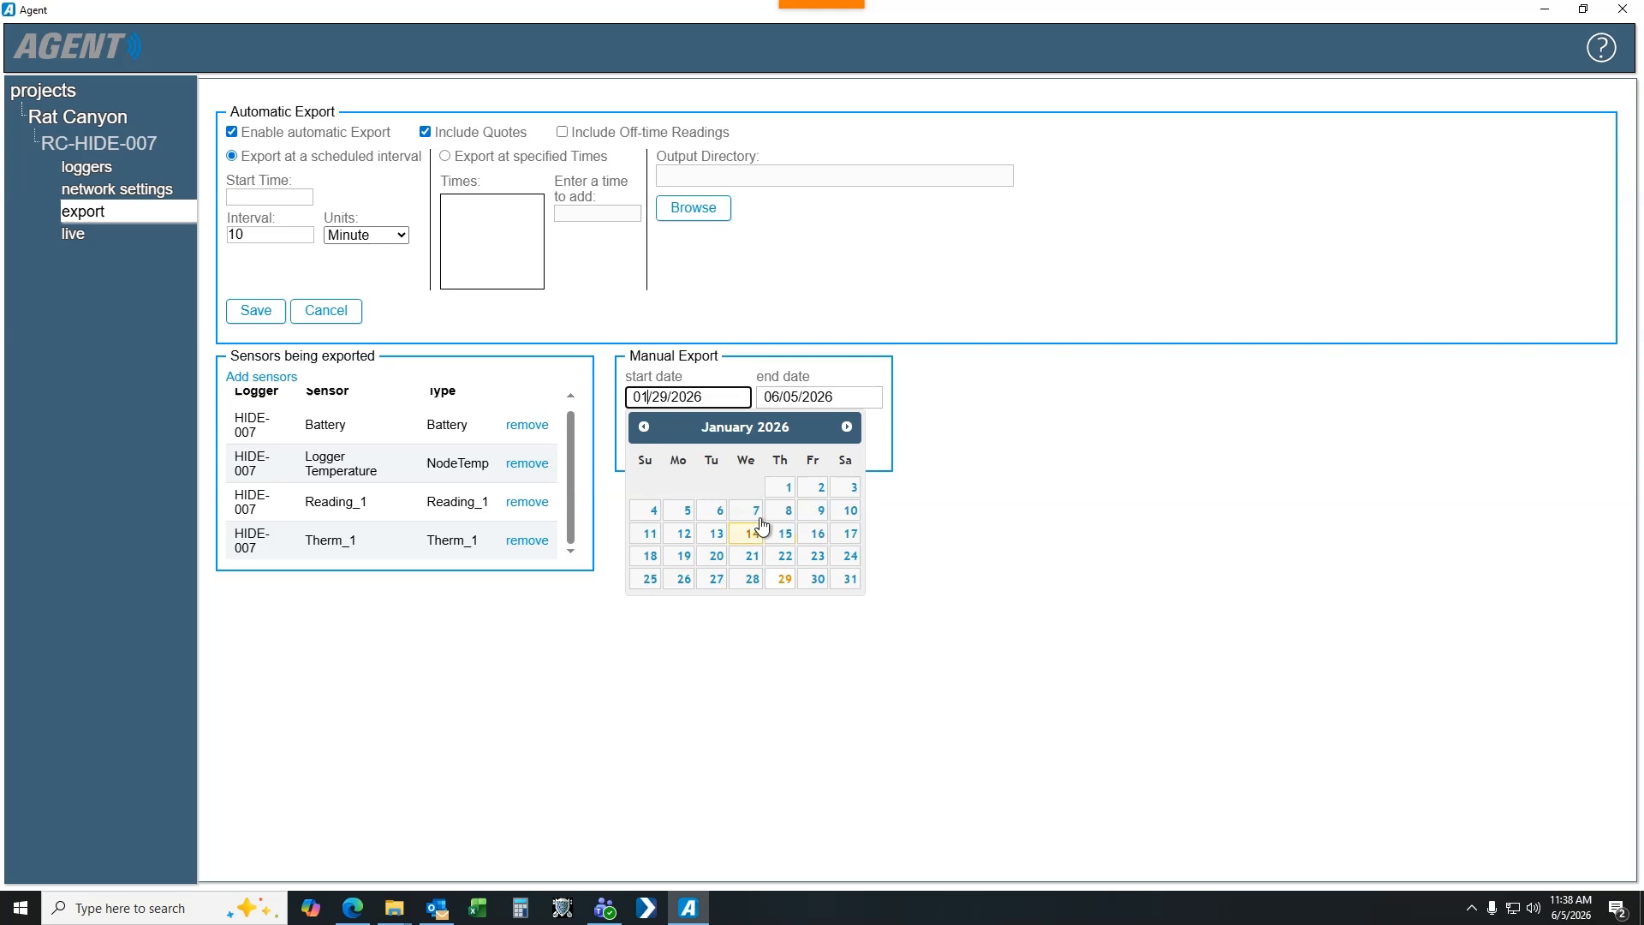
click(669, 397)
key(BackSpace)
key(BackSpace)
text(01)
click(727, 396)
key(BackSpace)
text(3)
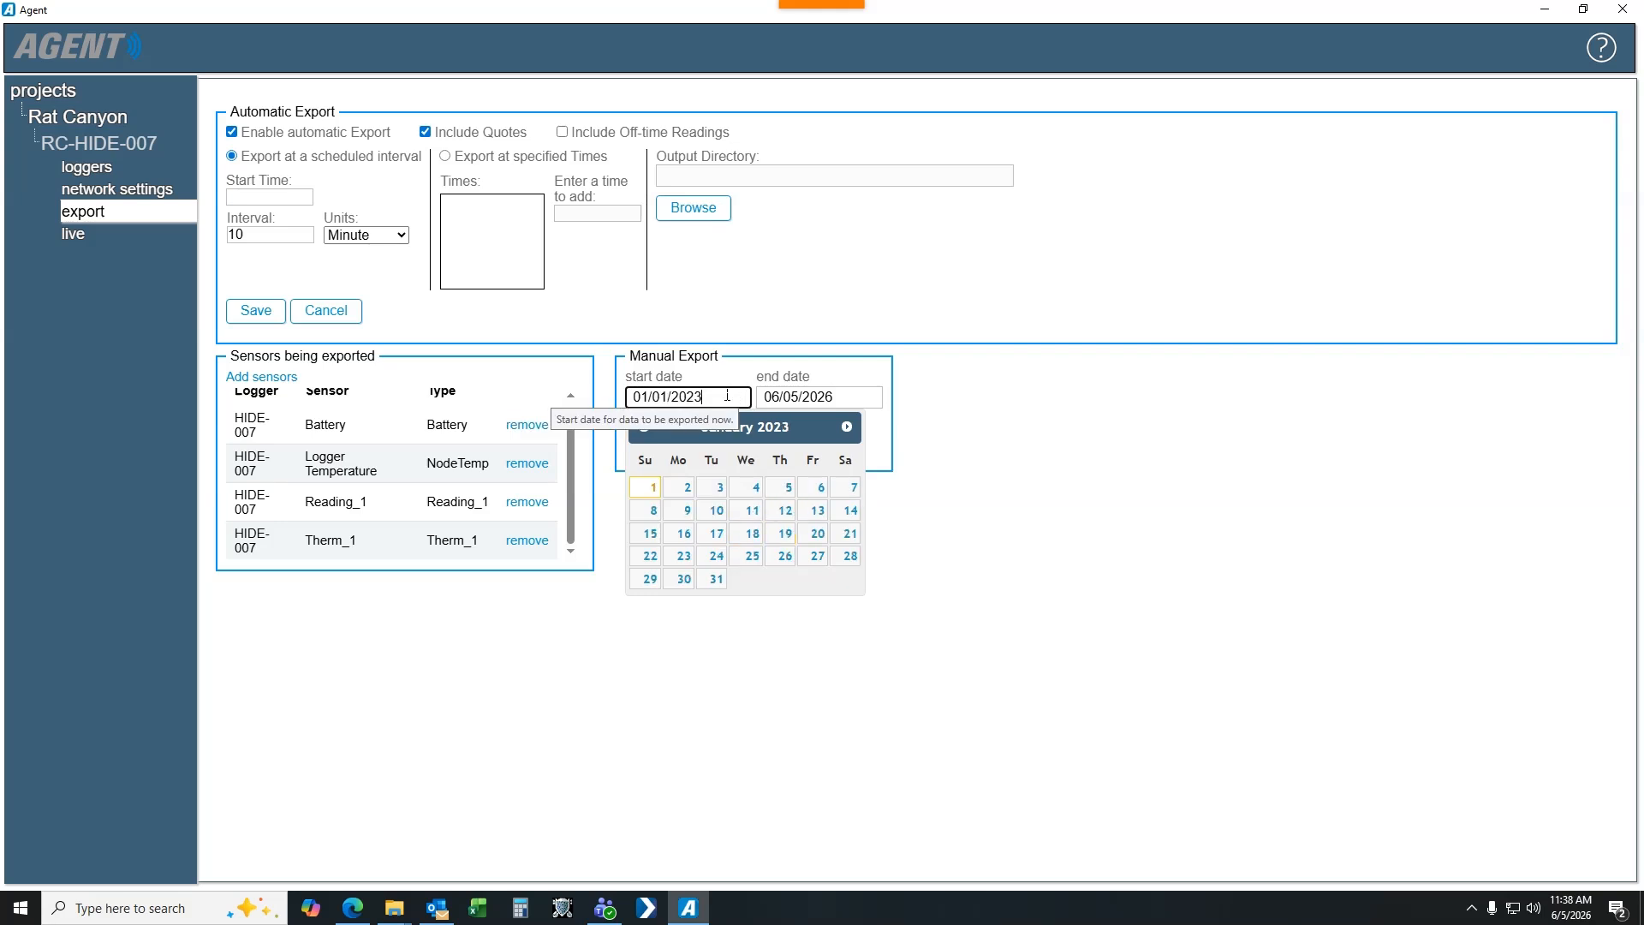
click(913, 403)
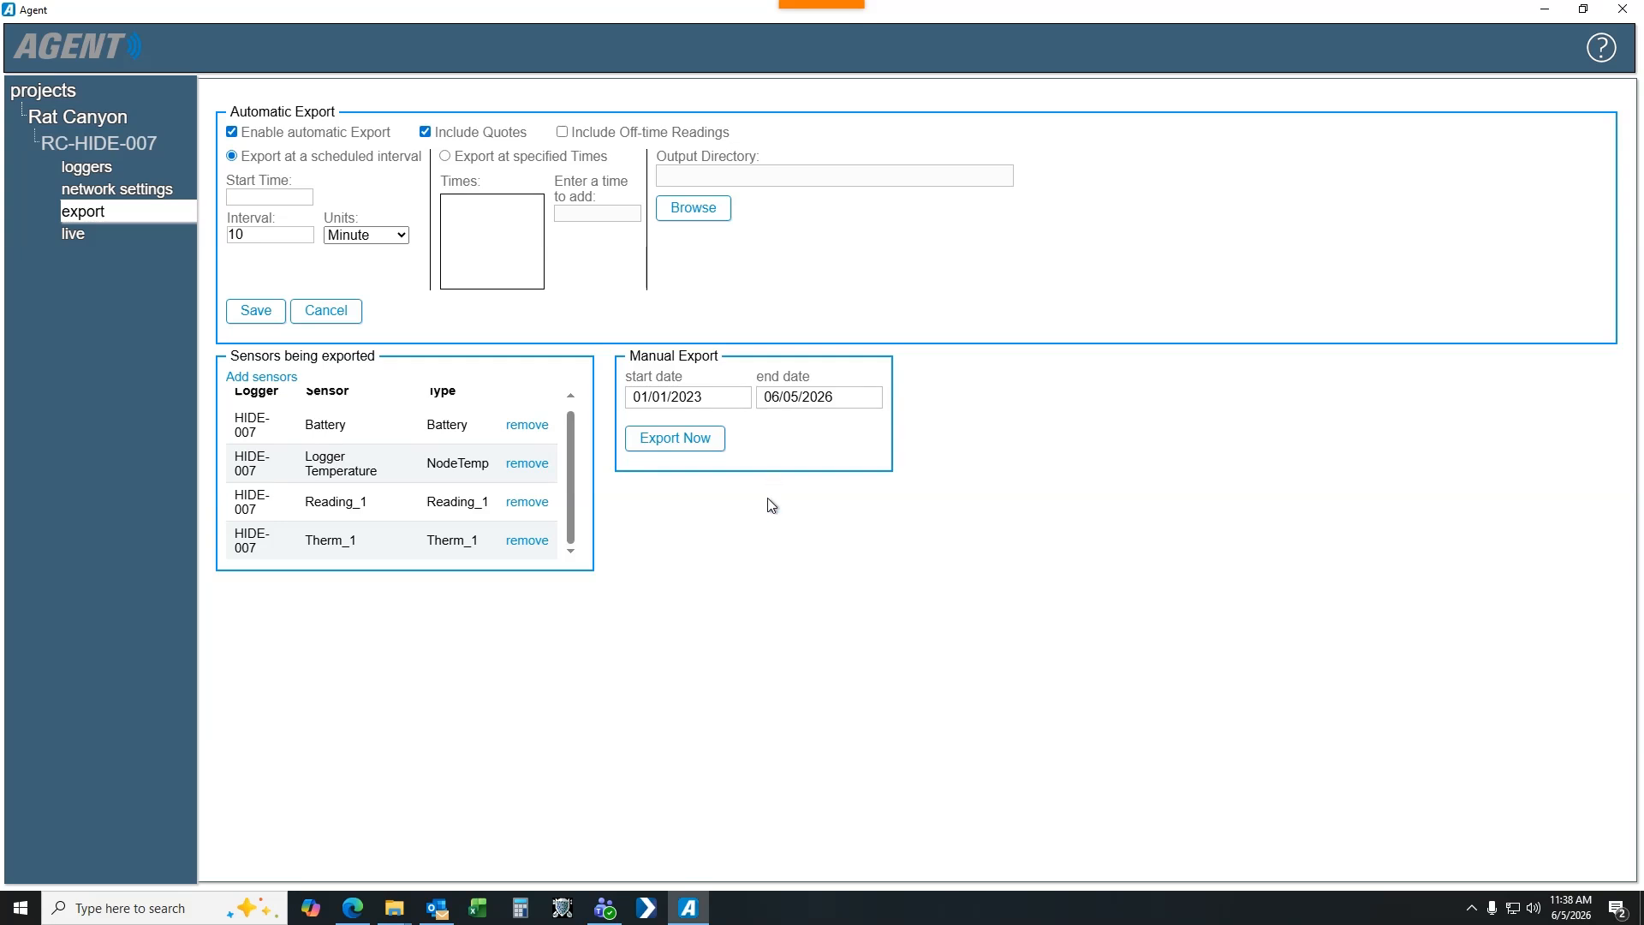
- Run the manual export, saving RC-HIDE-007_2023-01-01_2026-06-05 as a compressed folder in GEOKON Rat Canyon Exports on the USB drive
click(674, 442)
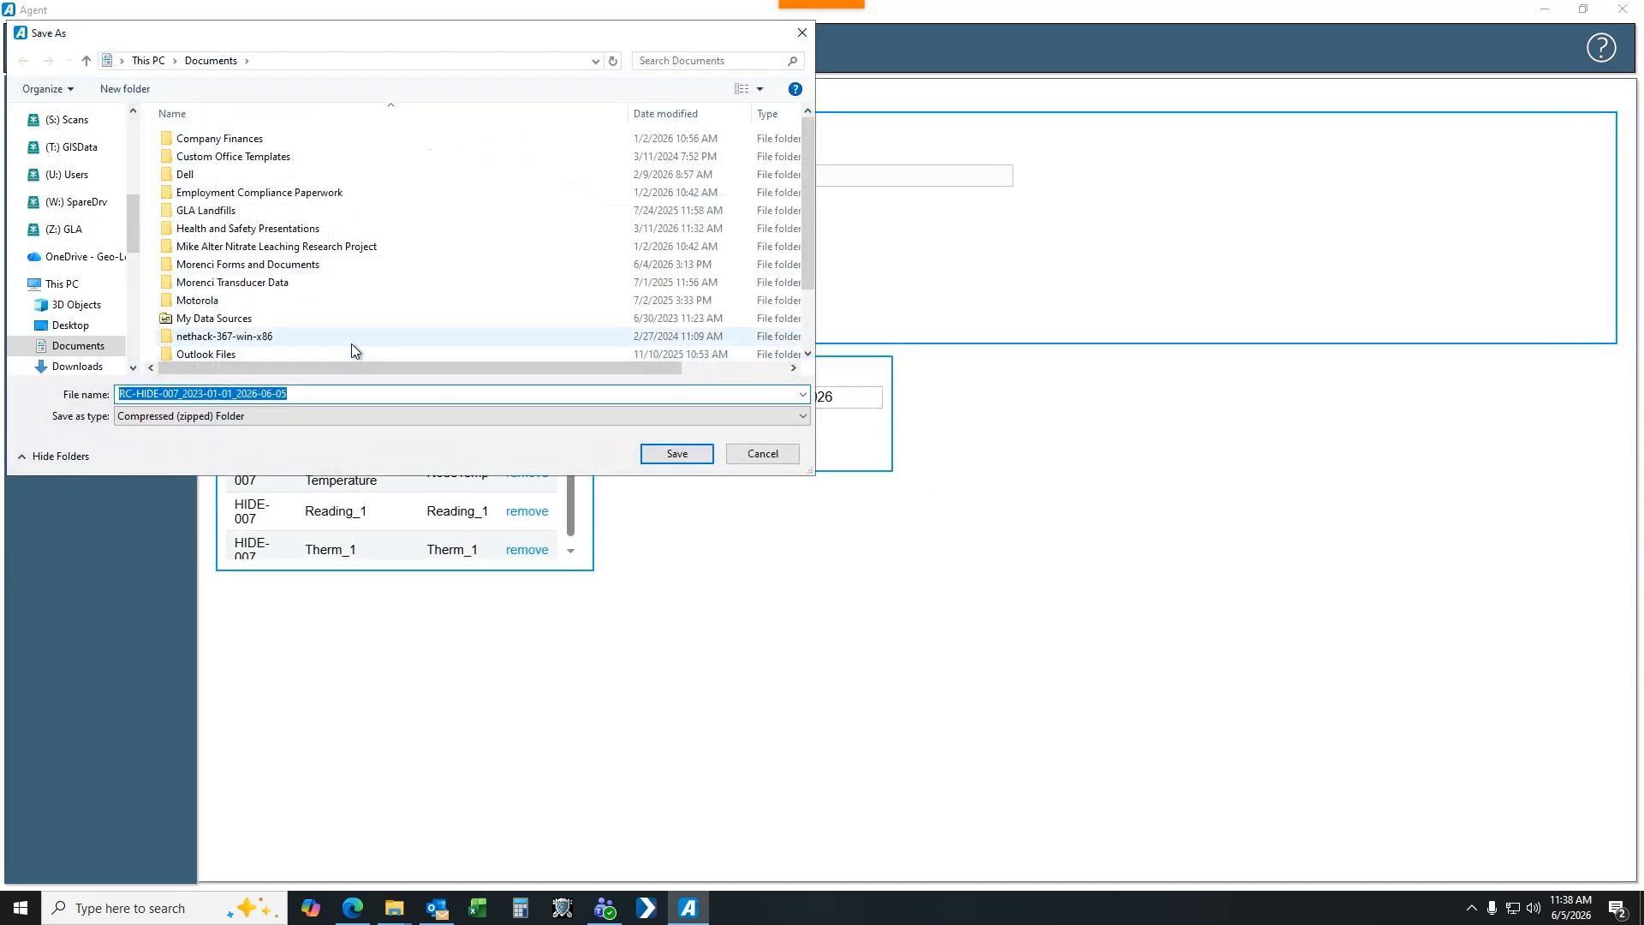
scroll(68, 309, up, 3)
click(79, 304)
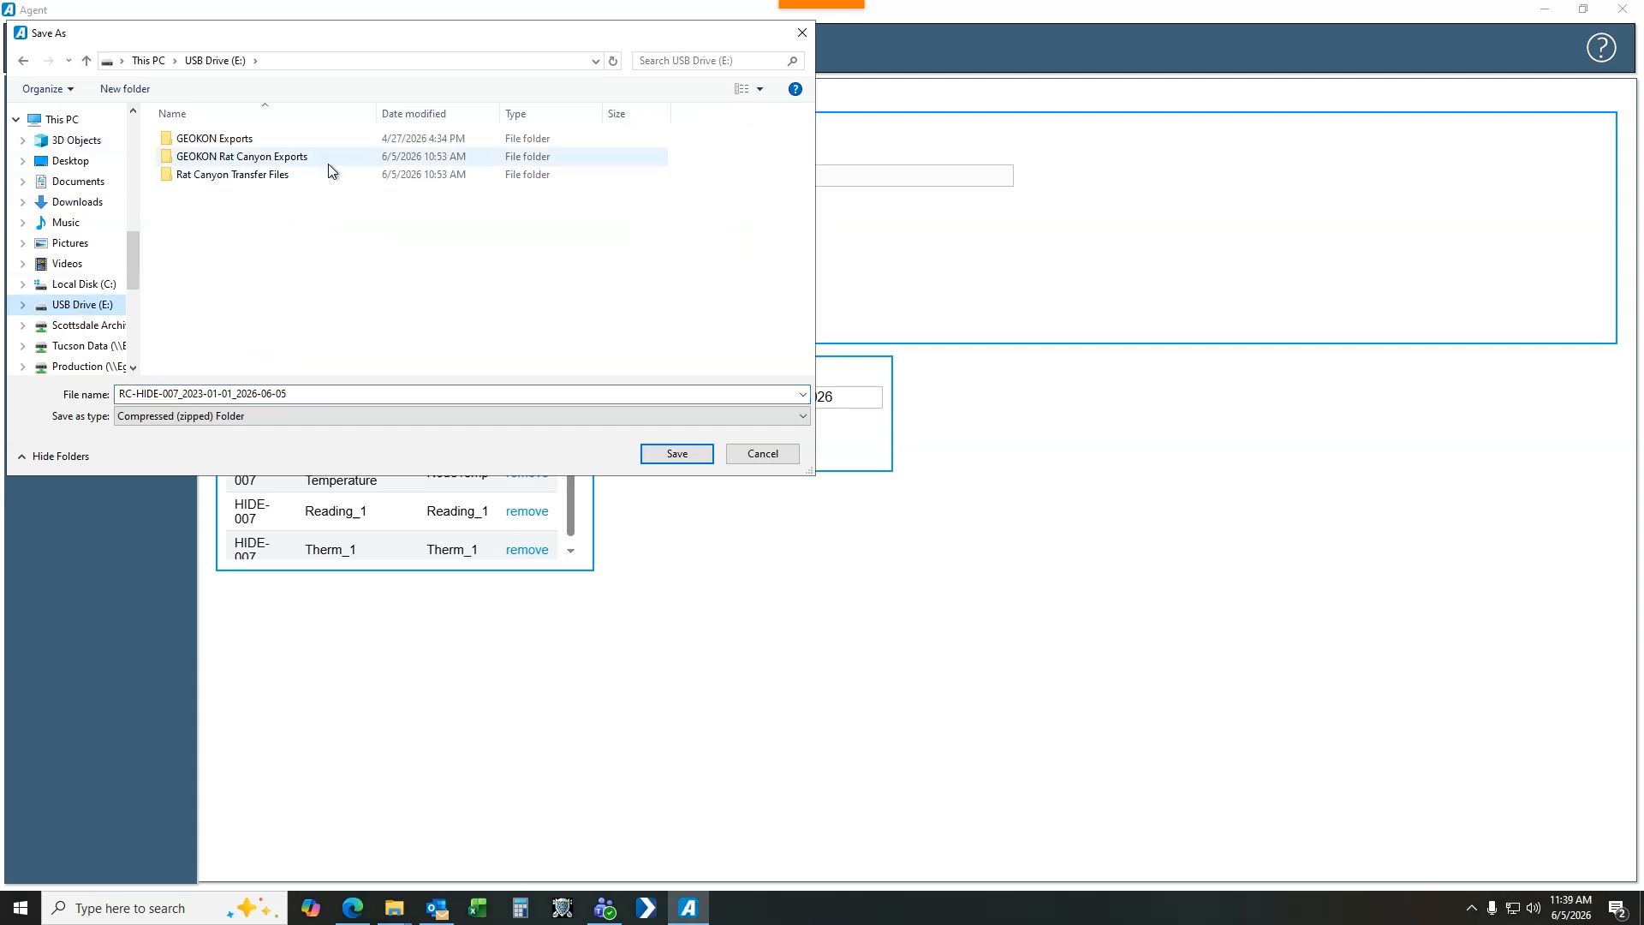
click(334, 156)
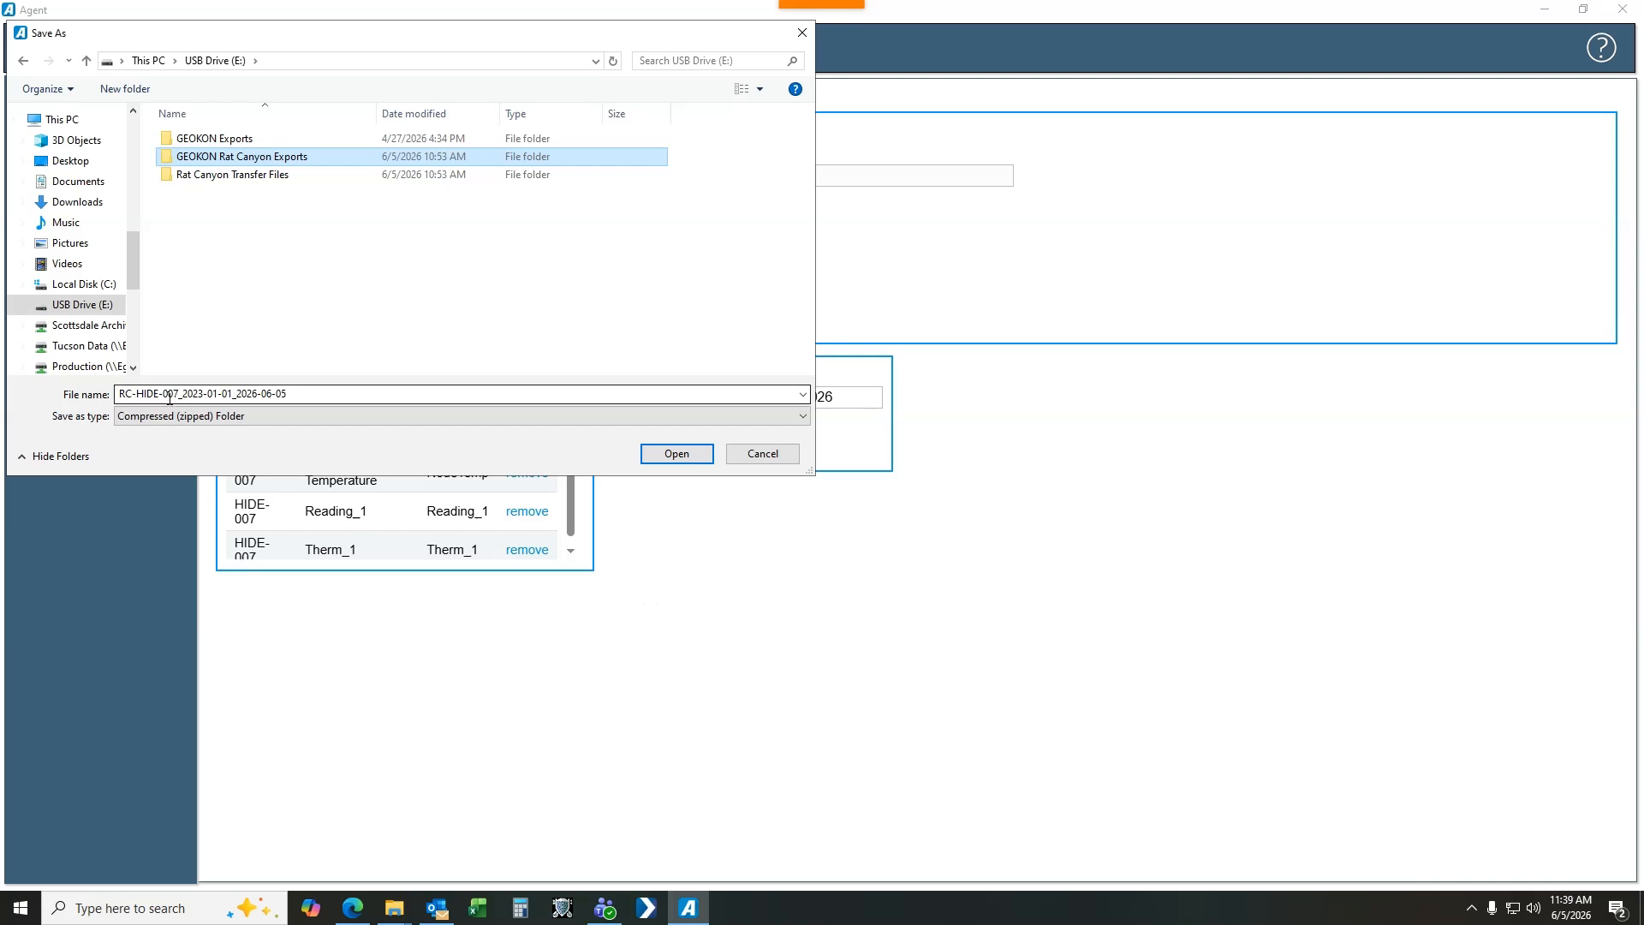
click(326, 392)
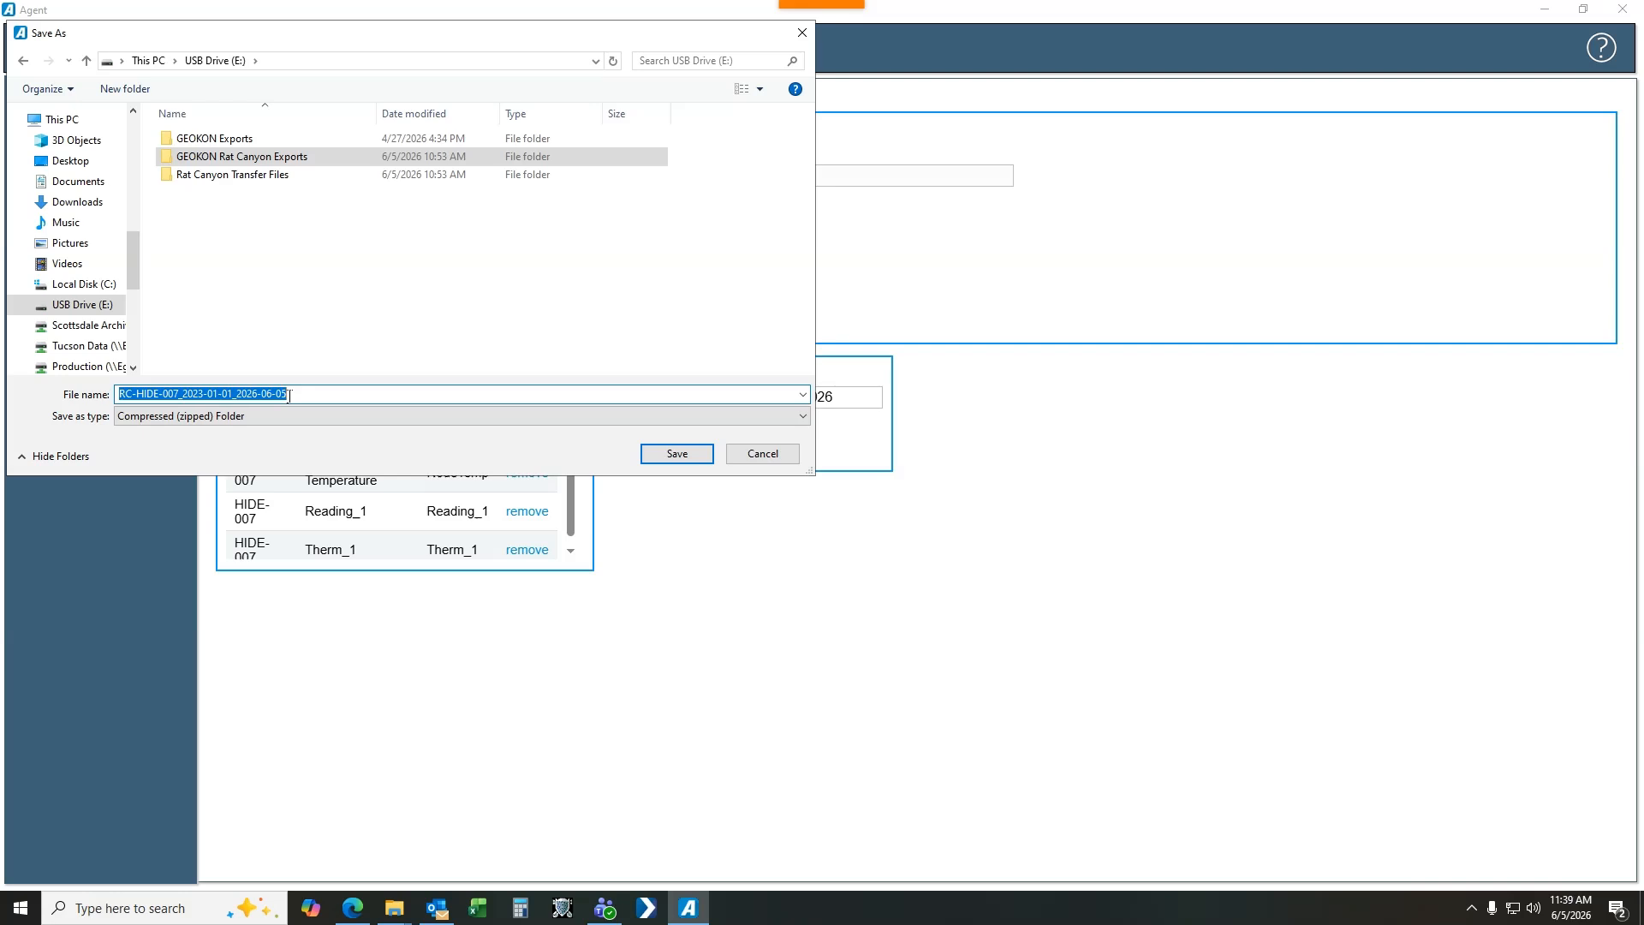
click(299, 393)
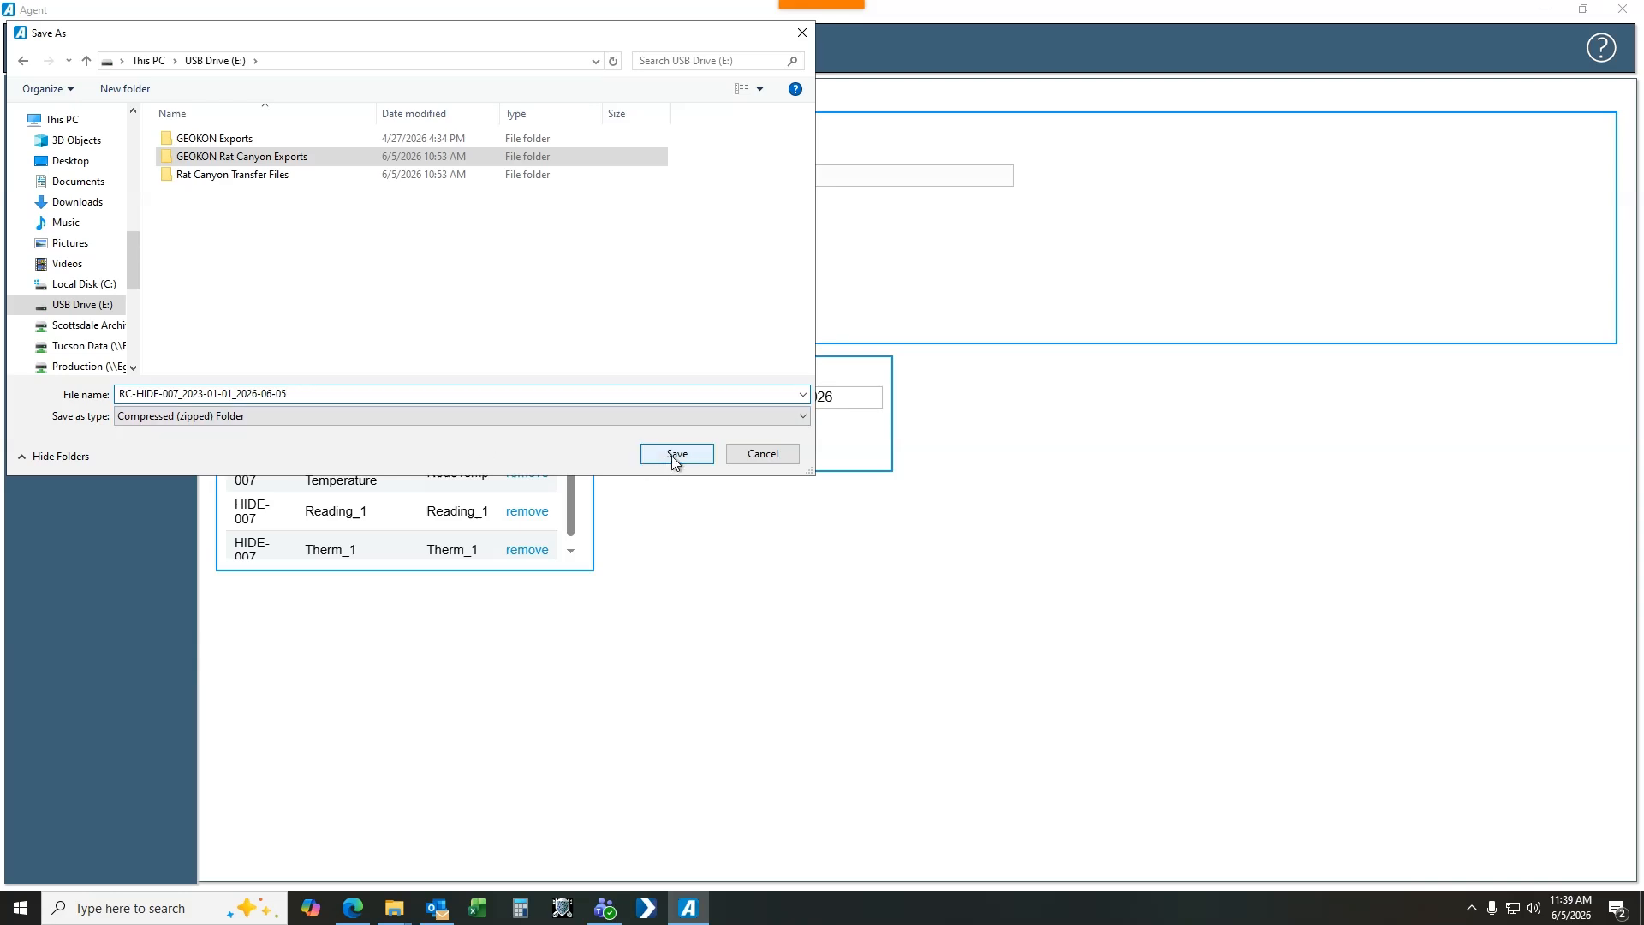
double_click(403, 156)
click(675, 453)
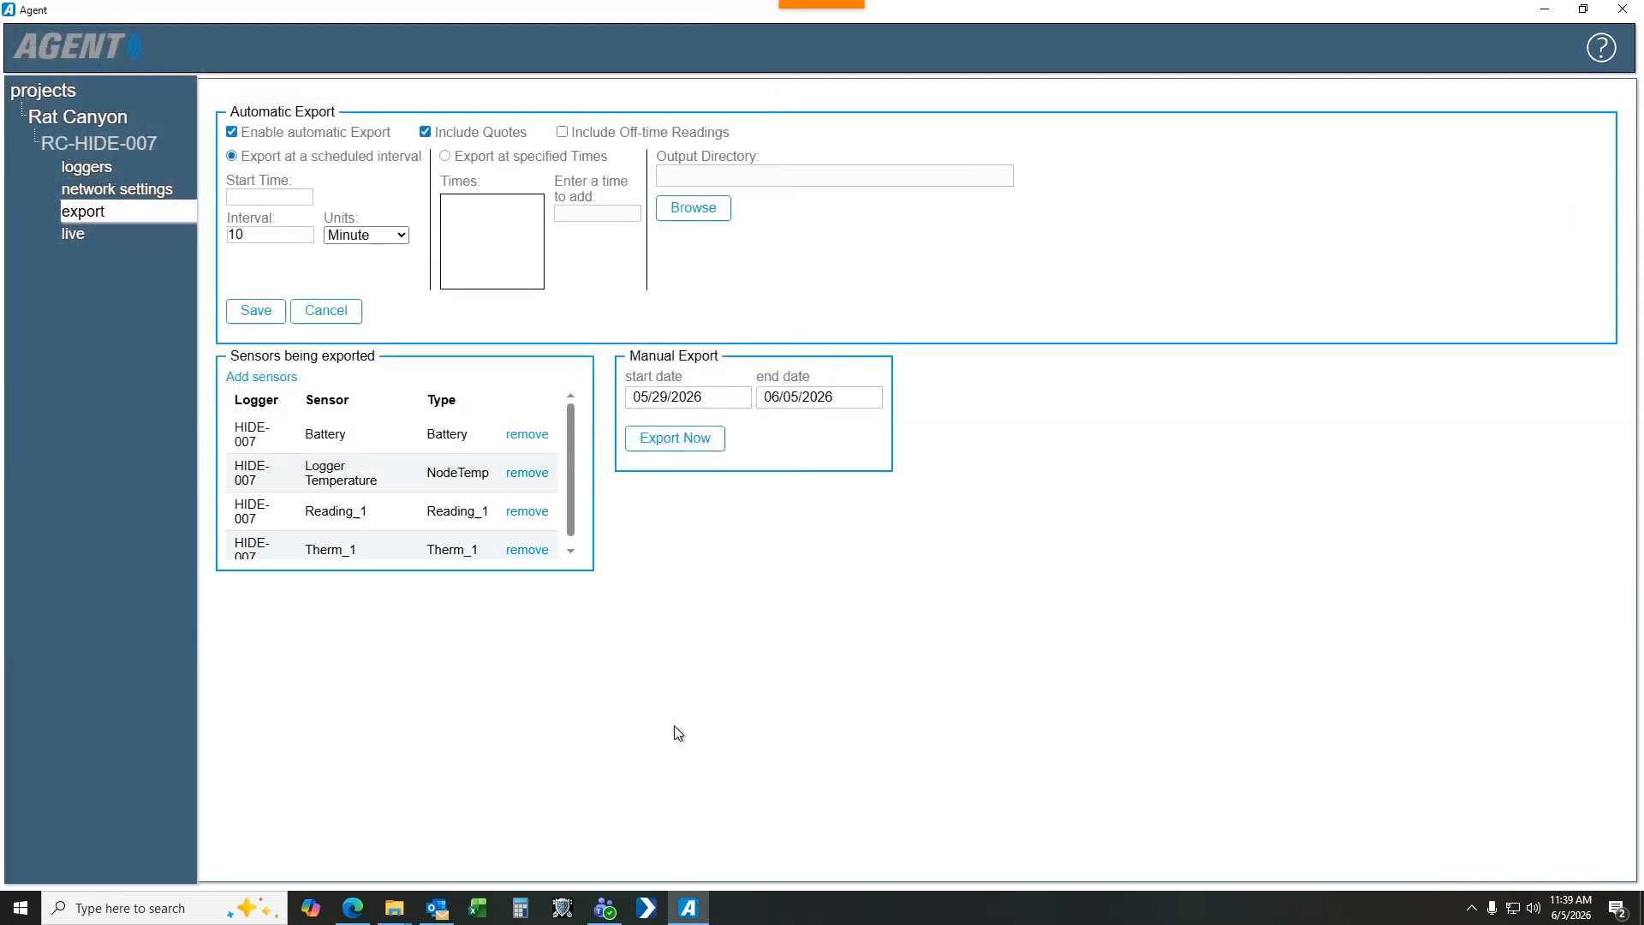